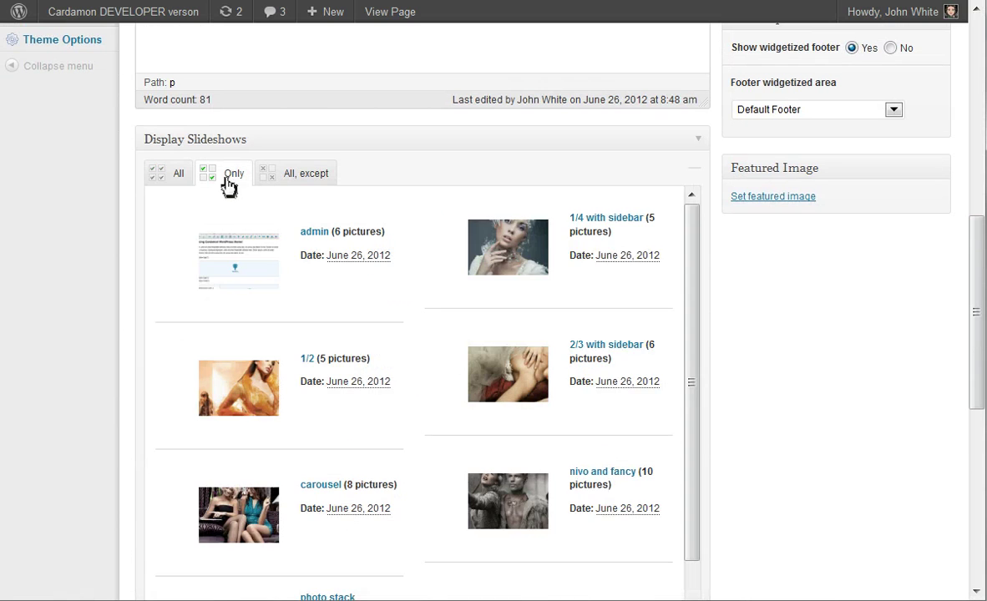
Limit the page's displayed slideshows to only "nivo and fancy", and update the page to check it on the live site.
{"action": "left_click_drag", "start_coordinate": [685, 262], "coordinate": [711, 388]}
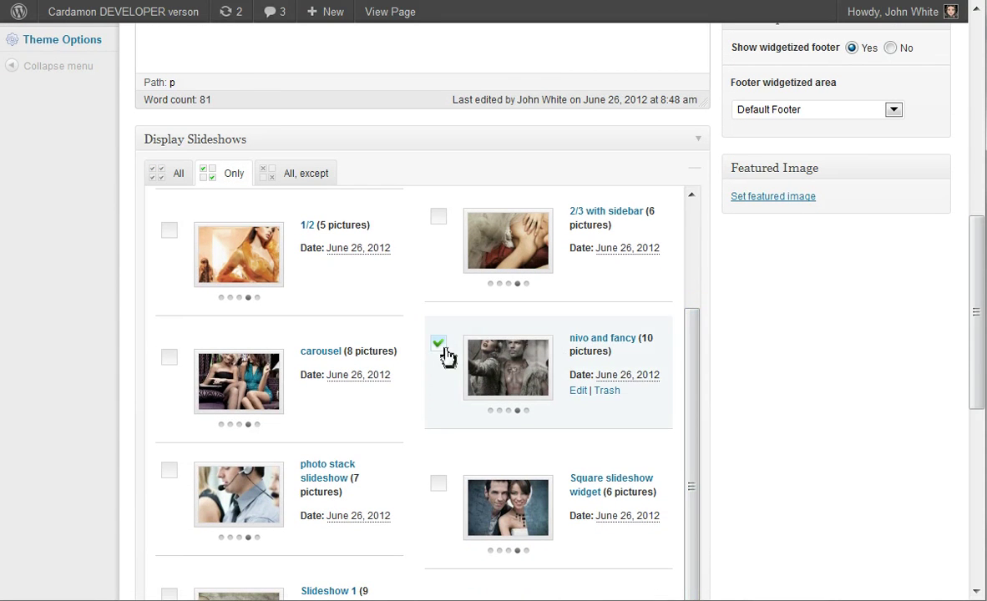
{"action": "left_click_drag", "start_coordinate": [982, 346], "coordinate": [968, 498]}
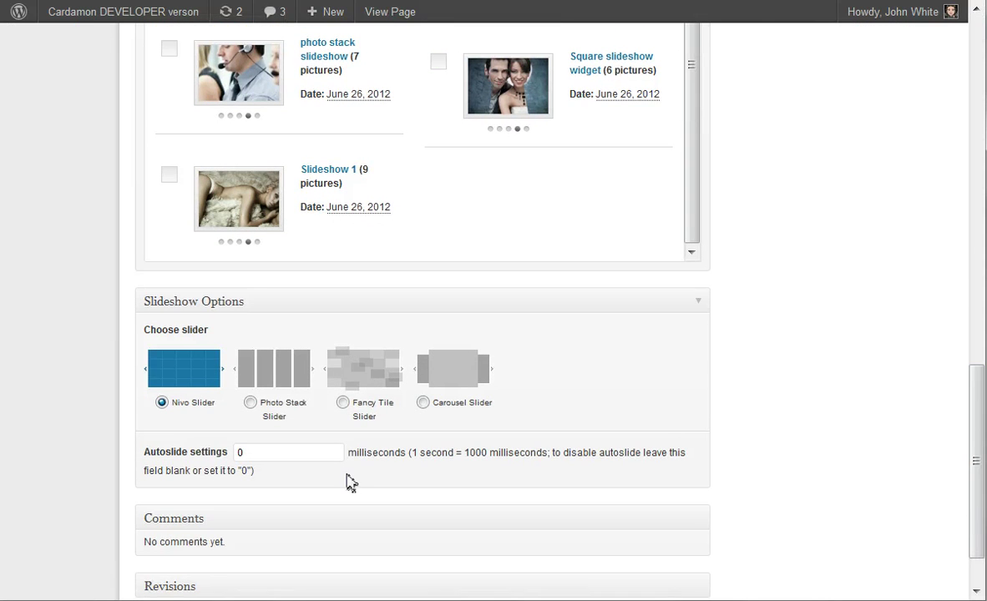
{"action": "left_click_drag", "start_coordinate": [978, 422], "coordinate": [983, 73]}
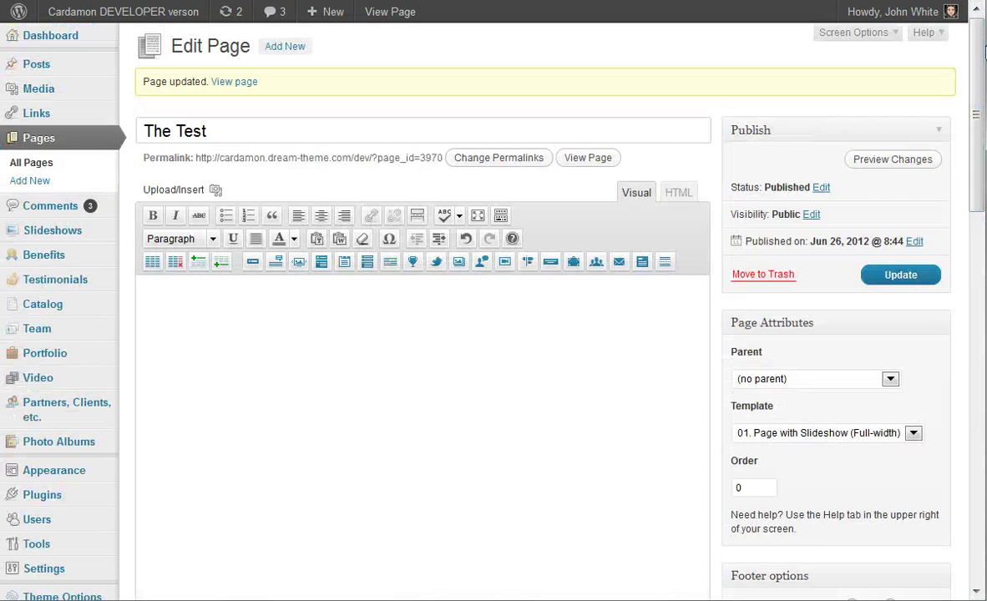
{"action": "left_click", "coordinate": [906, 278]}
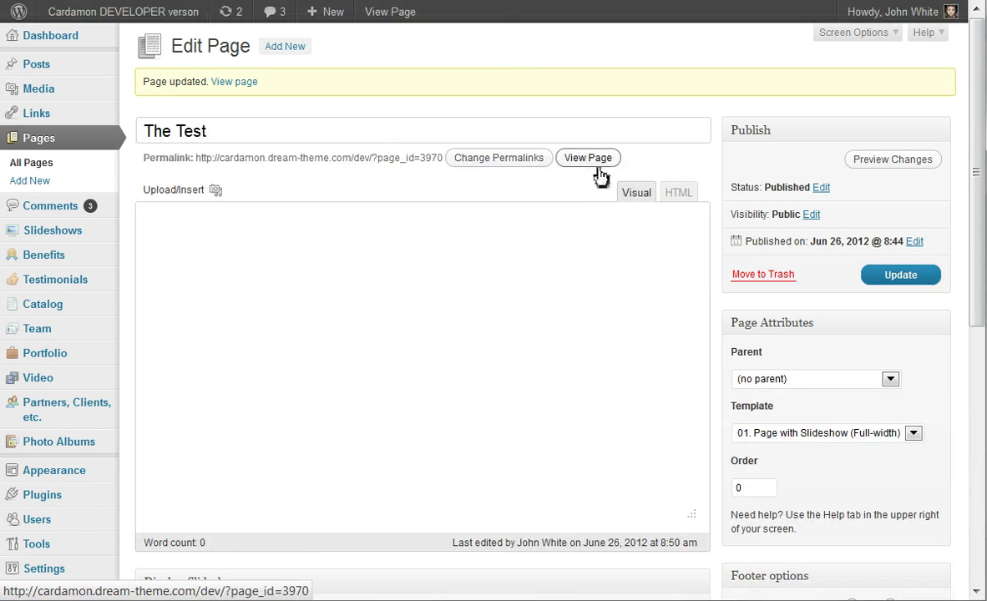
{"action": "left_click", "coordinate": [591, 159]}
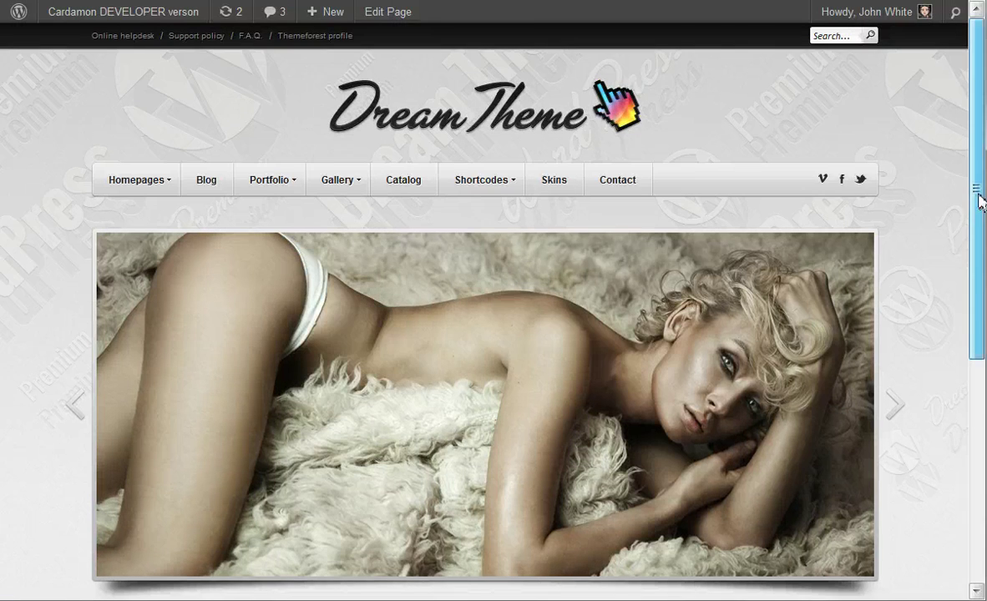
{"action": "mouse_move", "coordinate": [981, 201]}
{"action": "left_mouse_down"}
{"action": "mouse_move", "coordinate": [981, 421]}
{"action": "mouse_move", "coordinate": [976, 188]}
{"action": "left_mouse_up"}
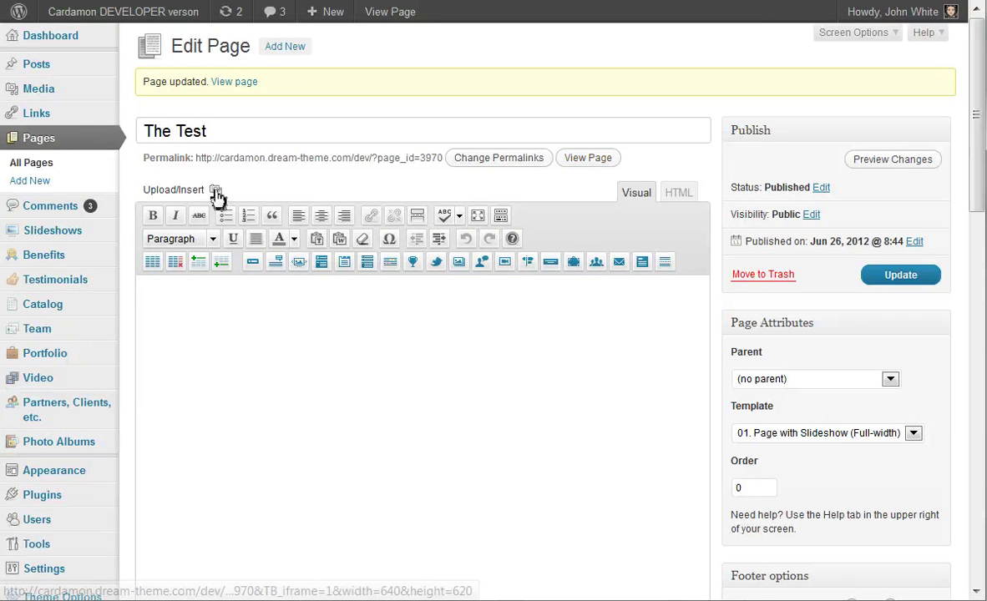
Insert gallery image 1 at full size into the page body, with the paragraph starting "Nulla rhoncus augue nec purus" below it.
{"action": "left_click", "coordinate": [214, 191]}
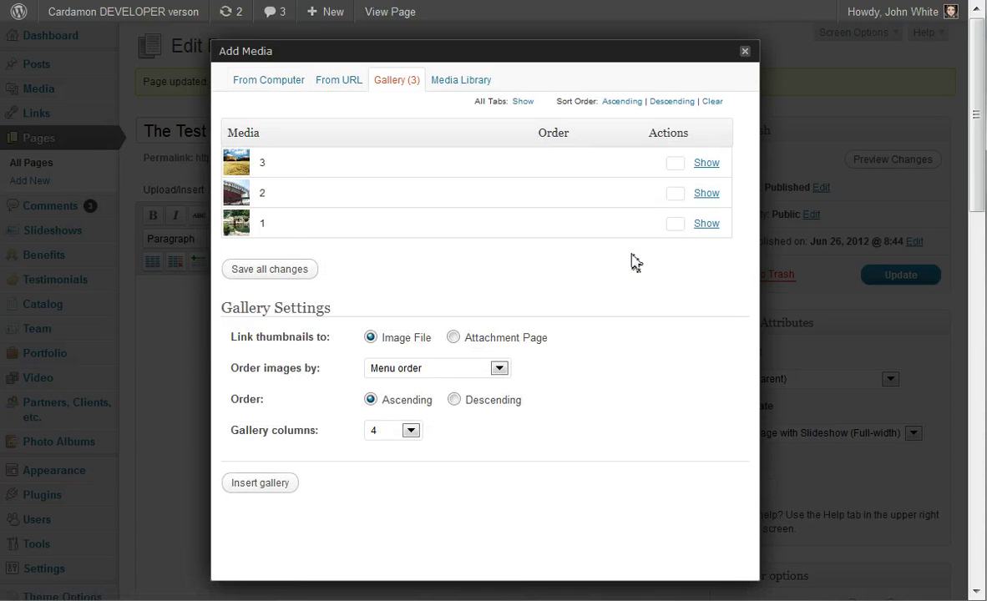
{"action": "left_click", "coordinate": [706, 223]}
{"action": "scroll", "coordinate": [418, 284], "scroll_direction": "down", "scroll_amount": 3}
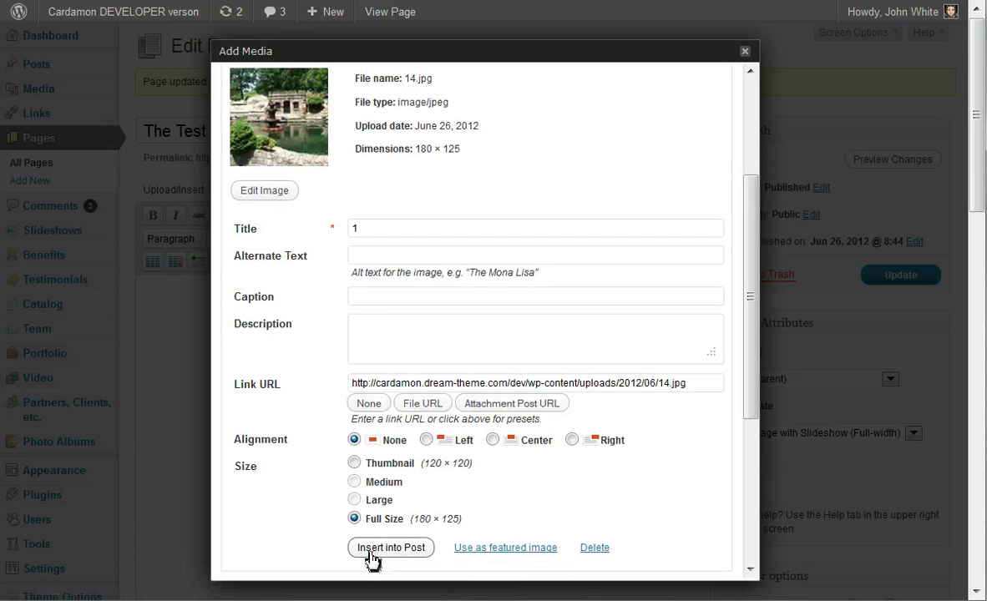
{"action": "left_click", "coordinate": [370, 551]}
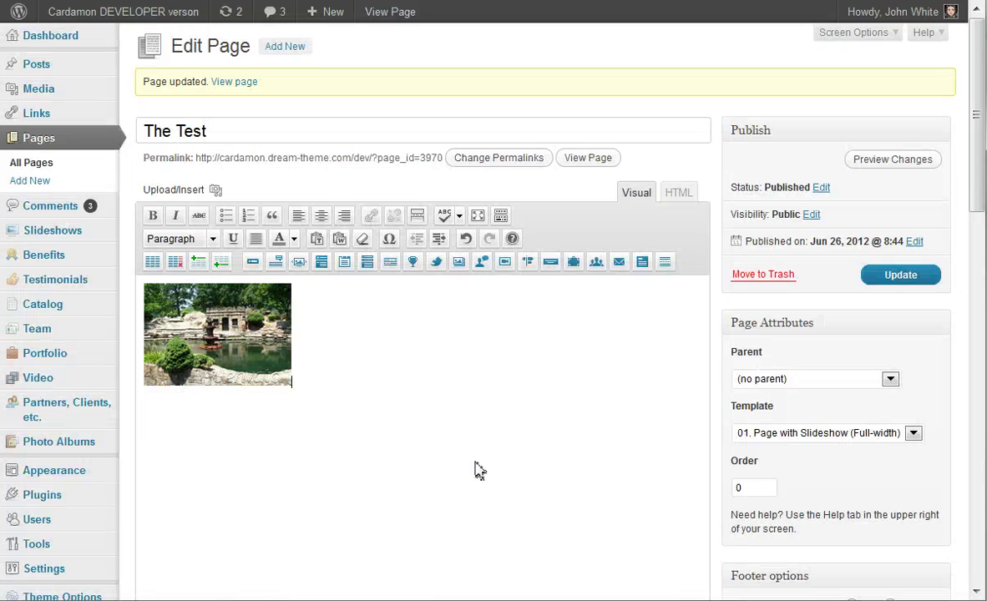
{"action": "type", "text": "Nulla rhoncus augue nec purus faucibus ut facilisis justo semper. Donec nec justo augue, quis venenatis augue. Mauris tellus ligula, ultrices ut placerat vel, iaculis ut nisl."}
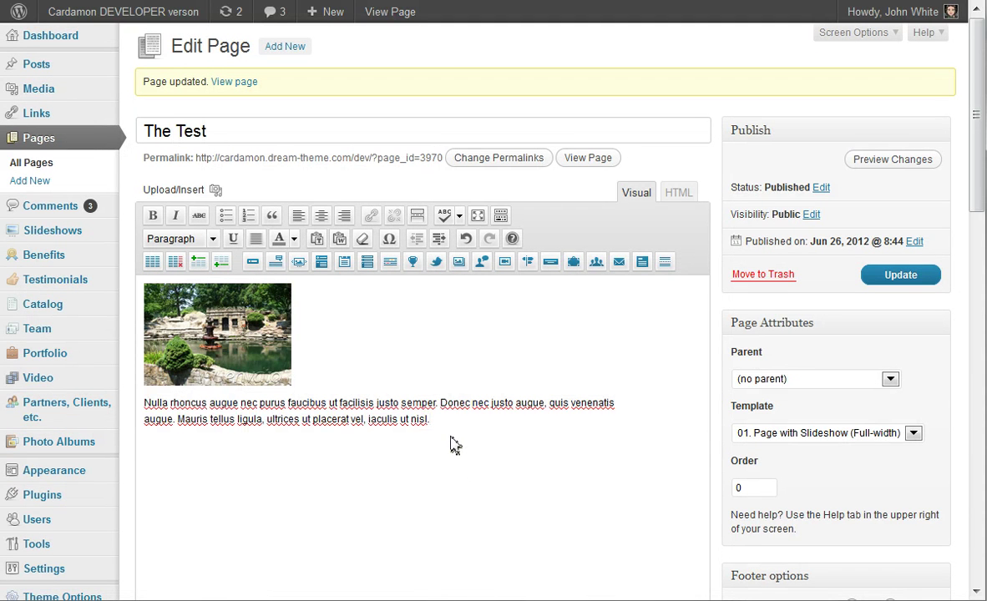
Insert gallery image 2 at full size below the first paragraph, followed by the same "Nulla rhoncus augue" placeholder paragraph.
{"action": "left_click", "coordinate": [215, 191]}
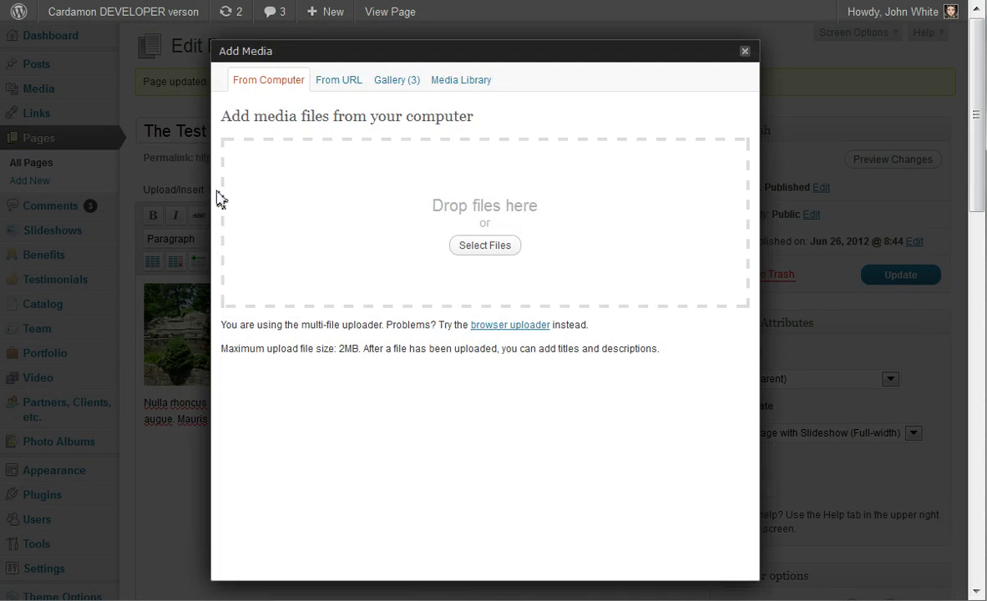
{"action": "left_click", "coordinate": [390, 84]}
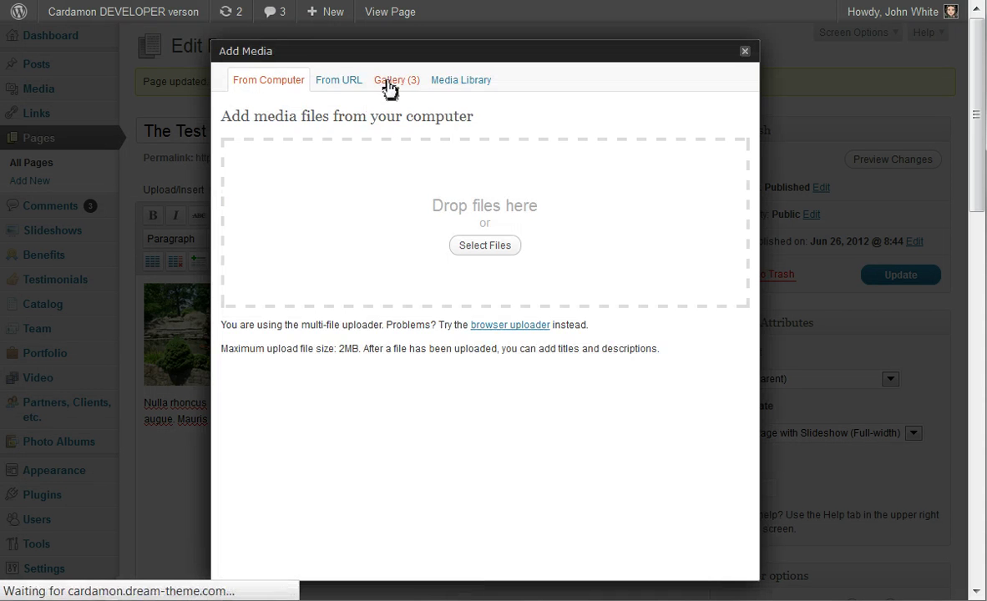
{"action": "left_click", "coordinate": [706, 193]}
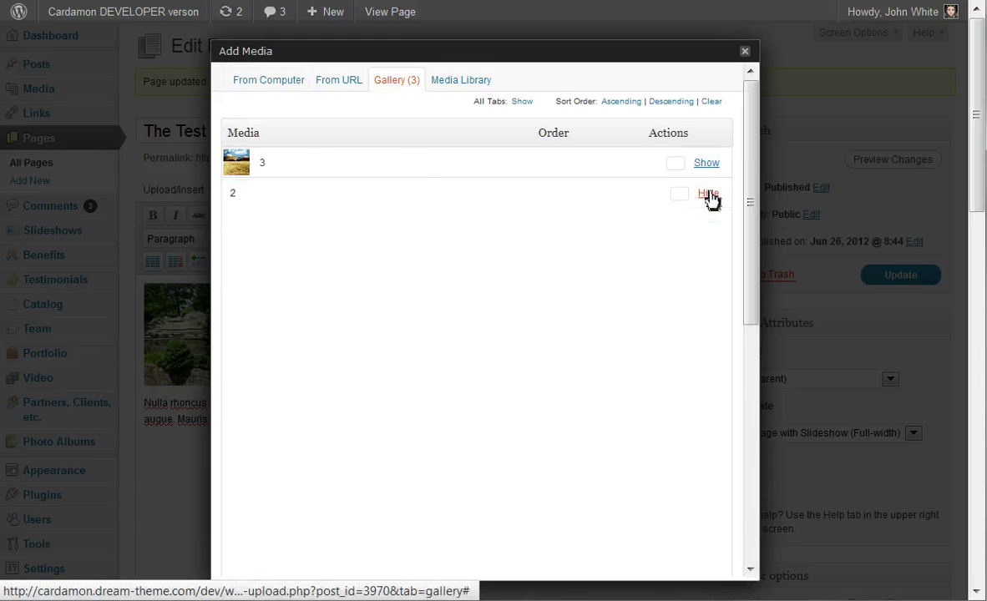
{"action": "scroll", "coordinate": [416, 303], "scroll_direction": "down", "scroll_amount": 2}
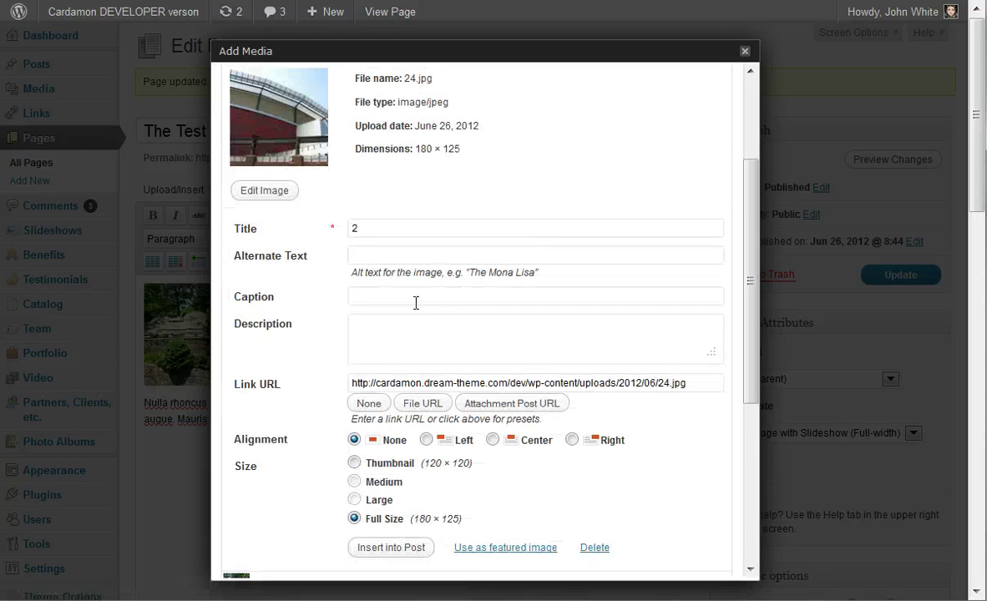
{"action": "left_click", "coordinate": [372, 548]}
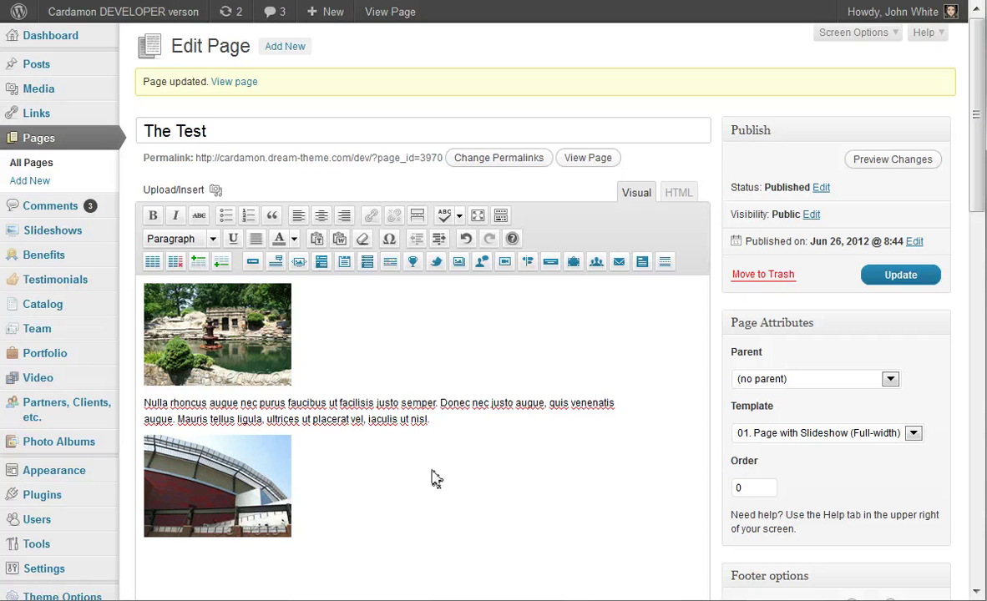
{"action": "type", "text": "Nulla rhoncus augue nec purus faucibus ut facilisis justo semper. Donec nec justo augue, quis venenatis augue. Mauris tellus ligula, ultrices ut placerat vel, iaculis ut nisl."}
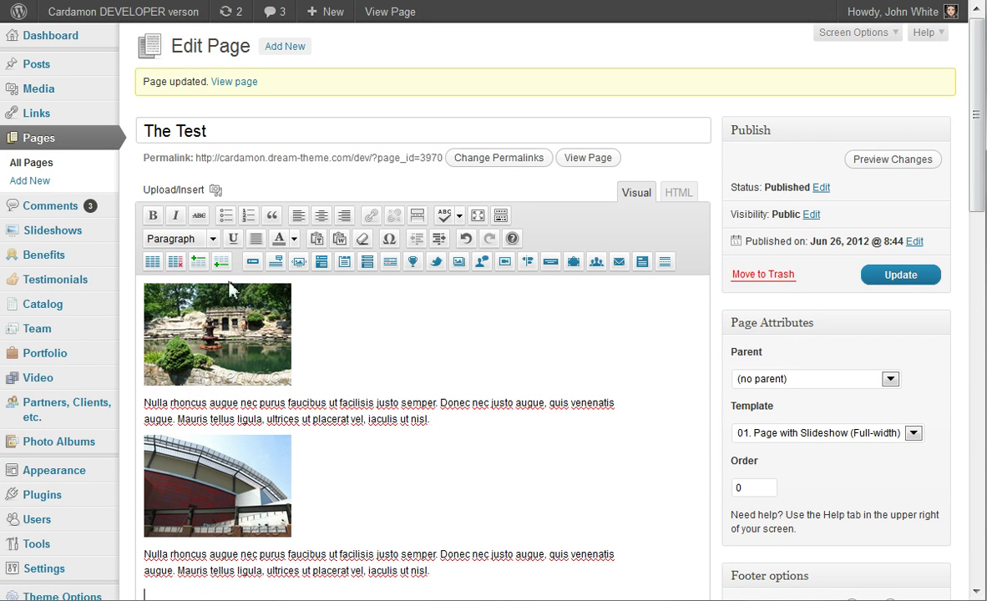
Insert gallery image 3 at full size below the second paragraph, and add the "Nulla rhoncus augue" placeholder paragraph beneath it.
{"action": "left_click", "coordinate": [217, 192]}
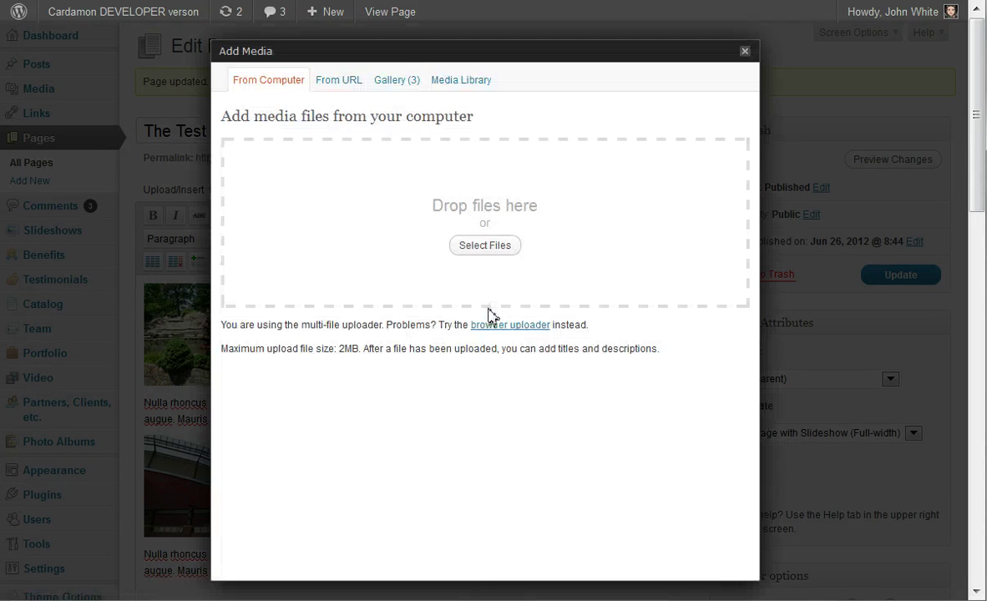
{"action": "left_click", "coordinate": [411, 81]}
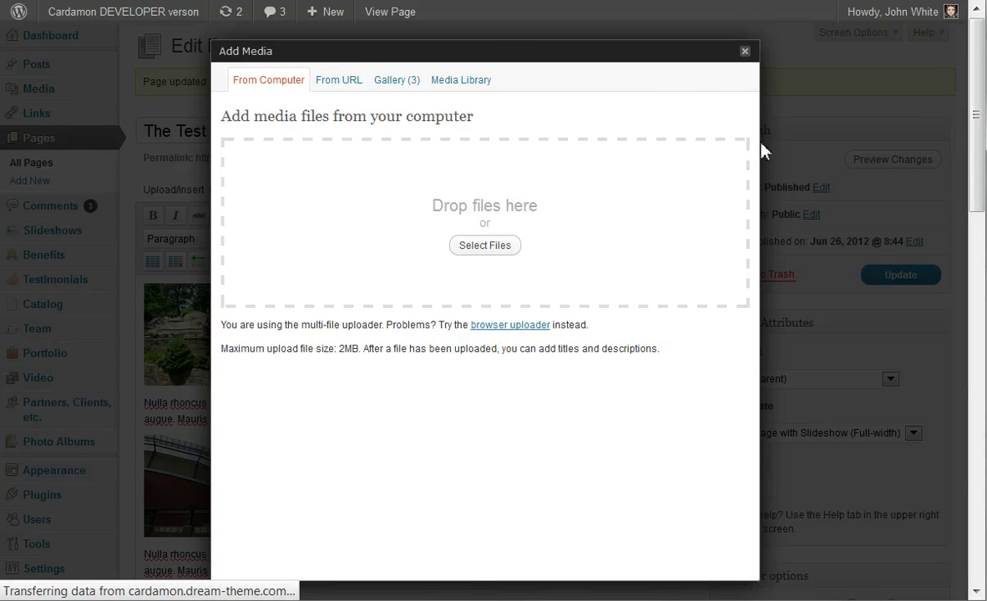
{"action": "left_click", "coordinate": [707, 162]}
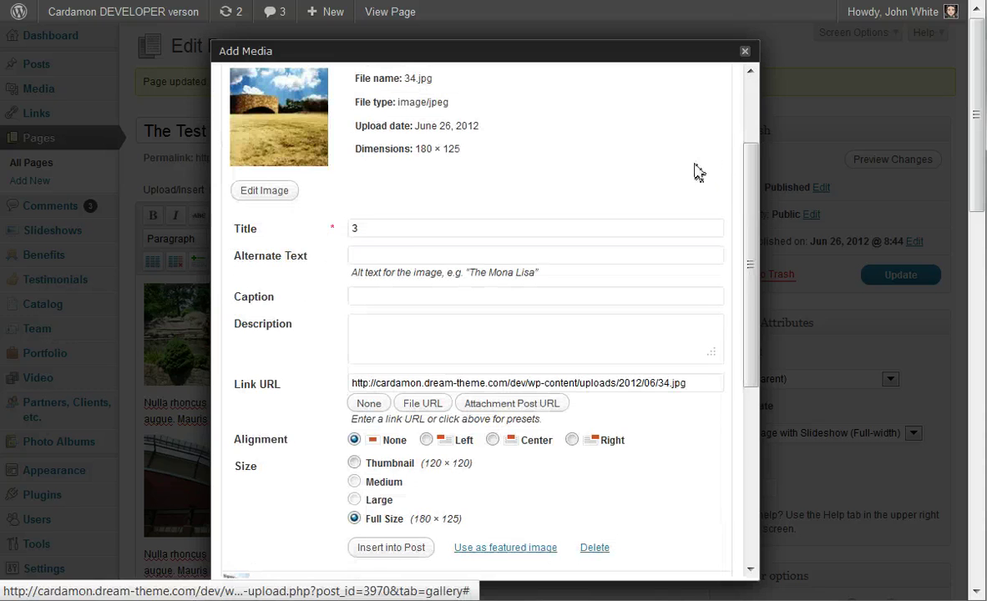
{"action": "left_click", "coordinate": [392, 547]}
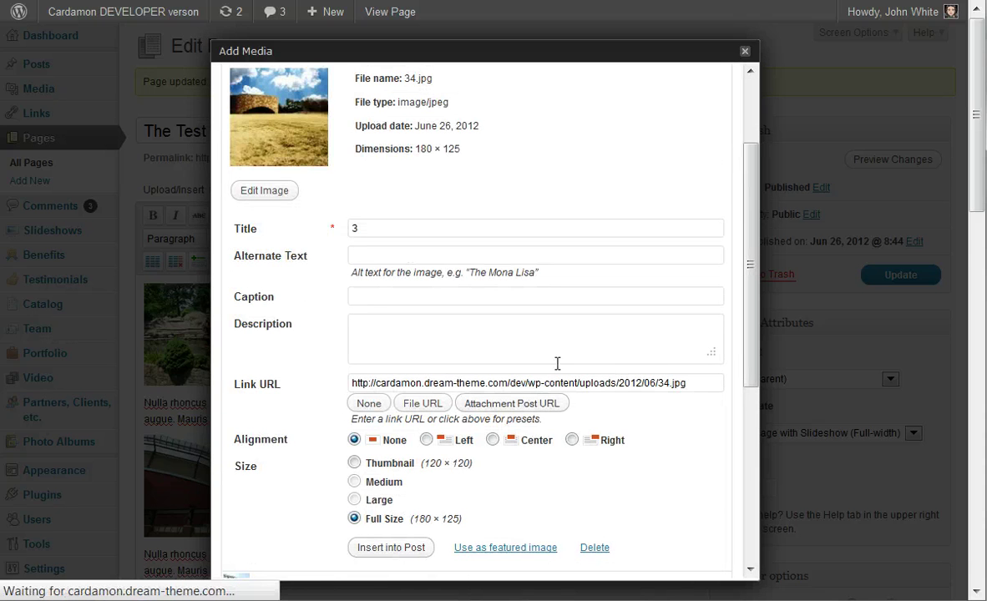
{"action": "scroll", "coordinate": [557, 363], "scroll_direction": "down", "scroll_amount": 8}
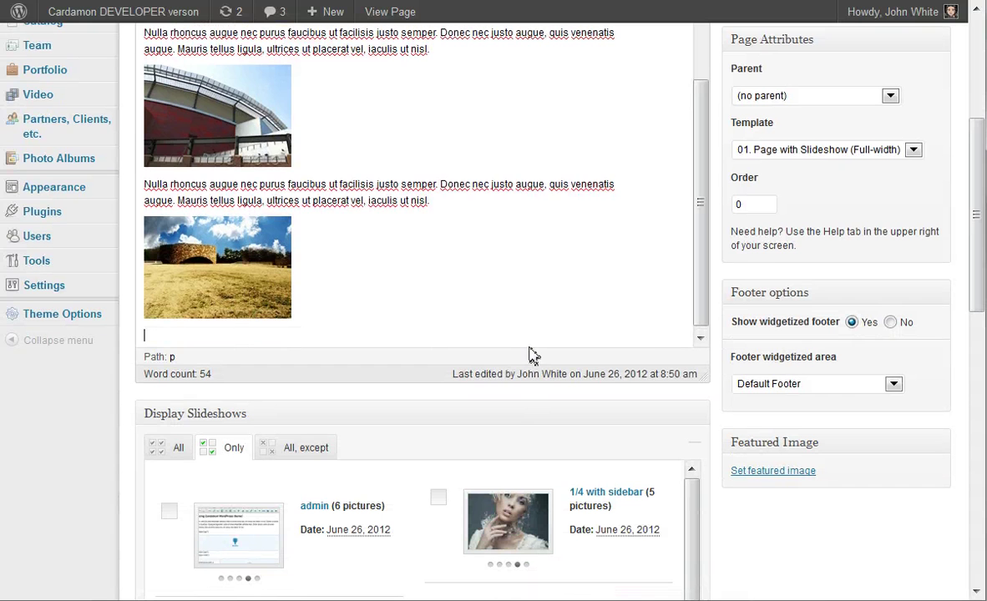
{"action": "type", "text": "Nulla rhoncus augue nec purus faucibus ut facilisis justo semper. Donec nec justo augue, quis venenatis augue. Mauris tellus ligula, ultrices ut placerat vel, iaculis ut nisl."}
Wrap the first image (the garden pond) and its paragraph in a 1/3 column.
{"action": "left_click_drag", "start_coordinate": [700, 283], "coordinate": [733, 203]}
{"action": "left_click_drag", "start_coordinate": [737, 157], "coordinate": [405, 159]}
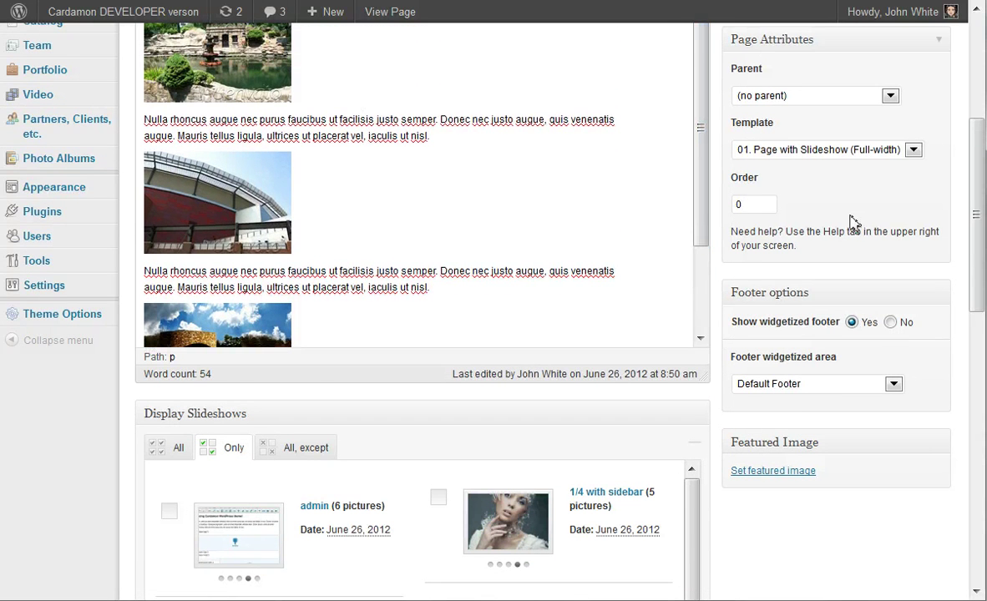
{"action": "scroll", "coordinate": [852, 221], "scroll_direction": "up", "scroll_amount": 4}
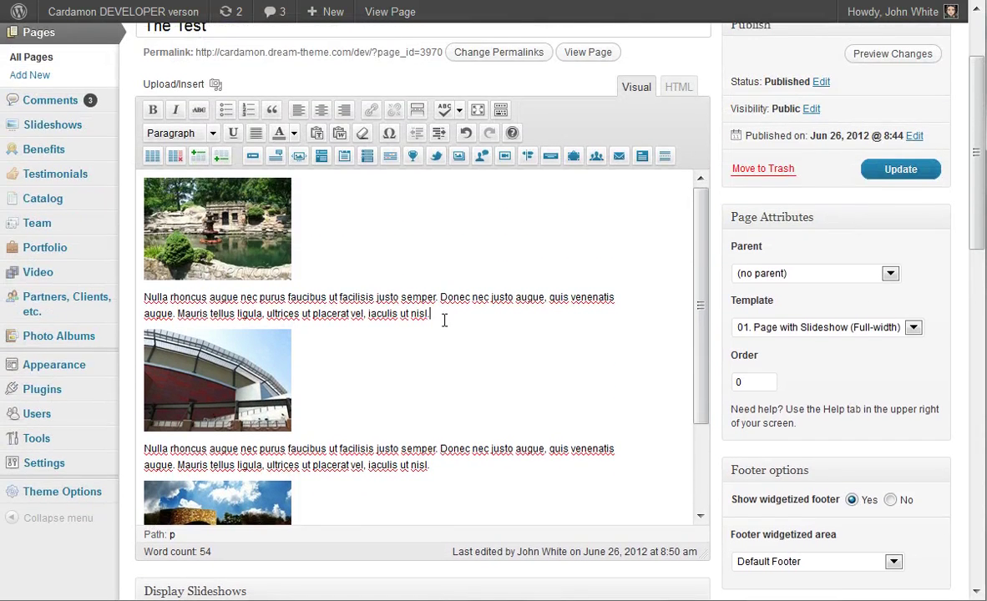
{"action": "left_click_drag", "start_coordinate": [431, 314], "coordinate": [196, 230]}
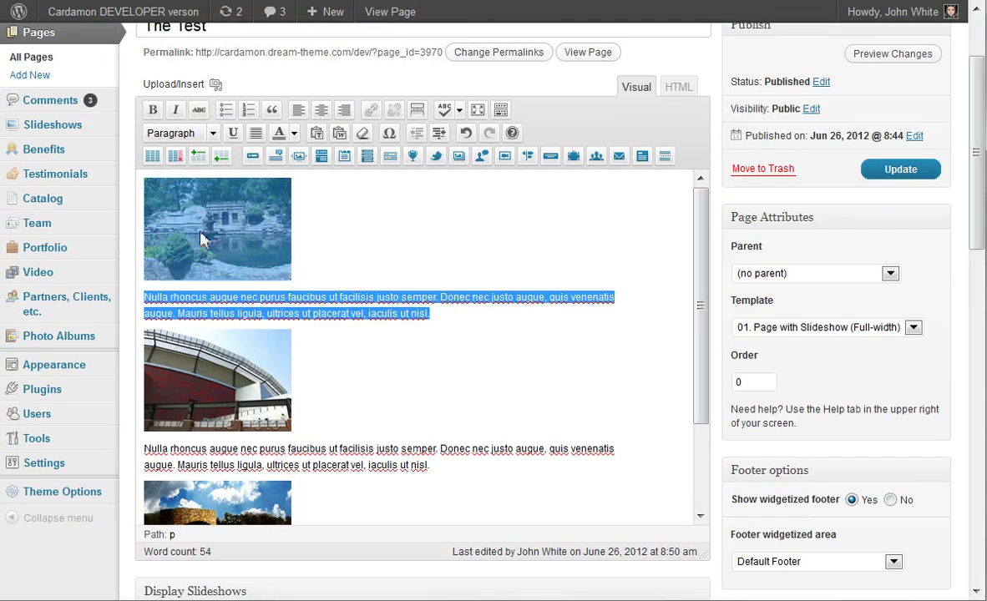
{"action": "left_click", "coordinate": [152, 159]}
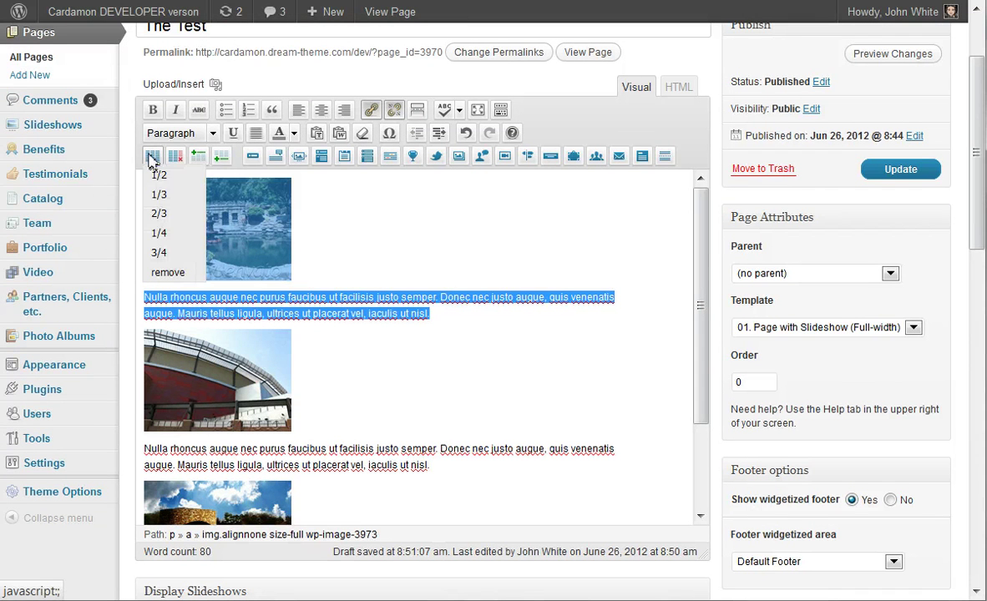
{"action": "left_click", "coordinate": [160, 203]}
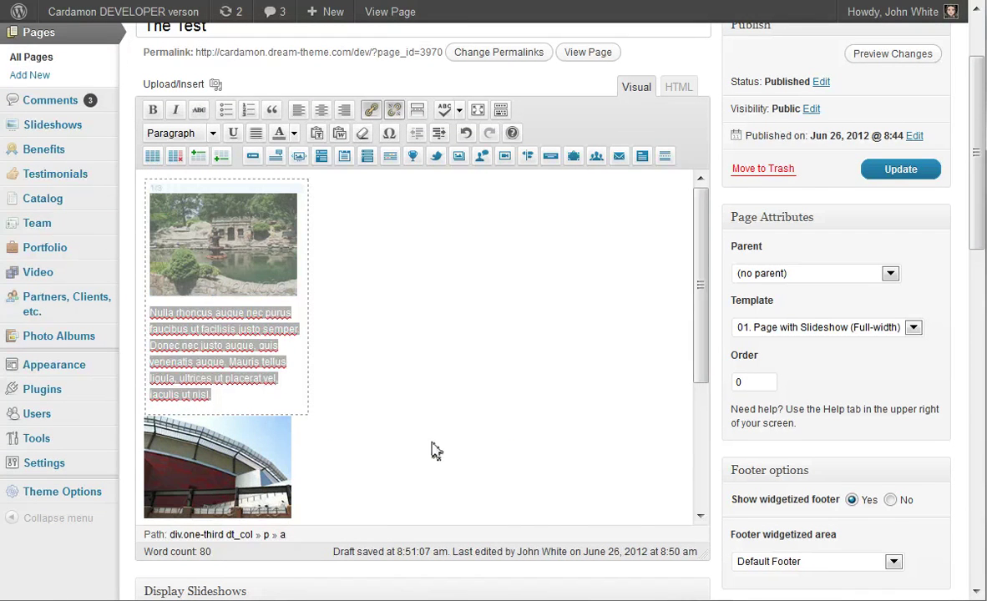
Wrap the second image (the red stadium building) and its paragraph in a 1/3 column.
{"action": "left_click", "coordinate": [434, 411]}
{"action": "scroll", "coordinate": [431, 409], "scroll_direction": "down", "scroll_amount": 4}
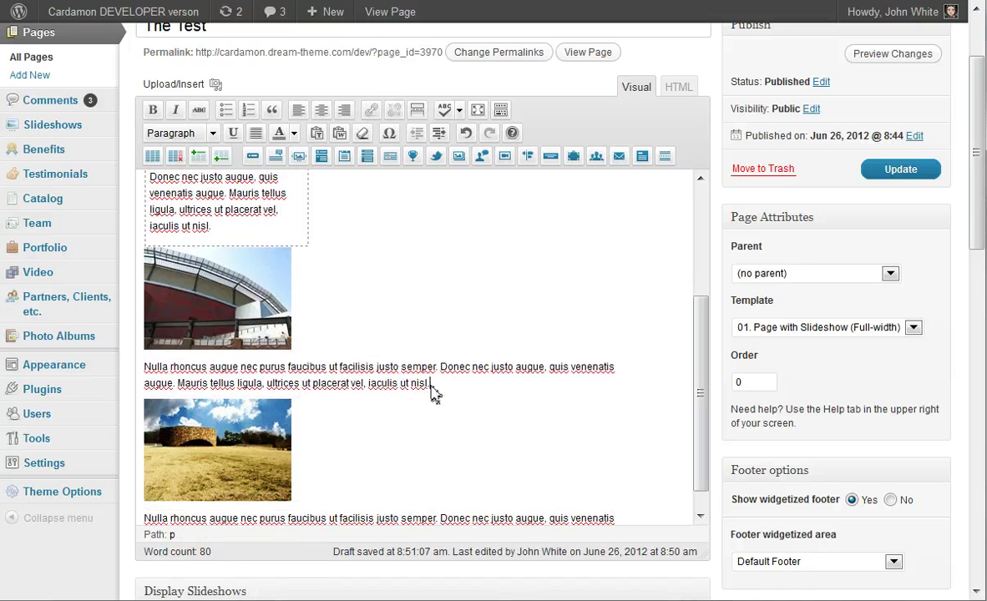
{"action": "left_click_drag", "start_coordinate": [431, 386], "coordinate": [148, 297]}
{"action": "left_click", "coordinate": [152, 159]}
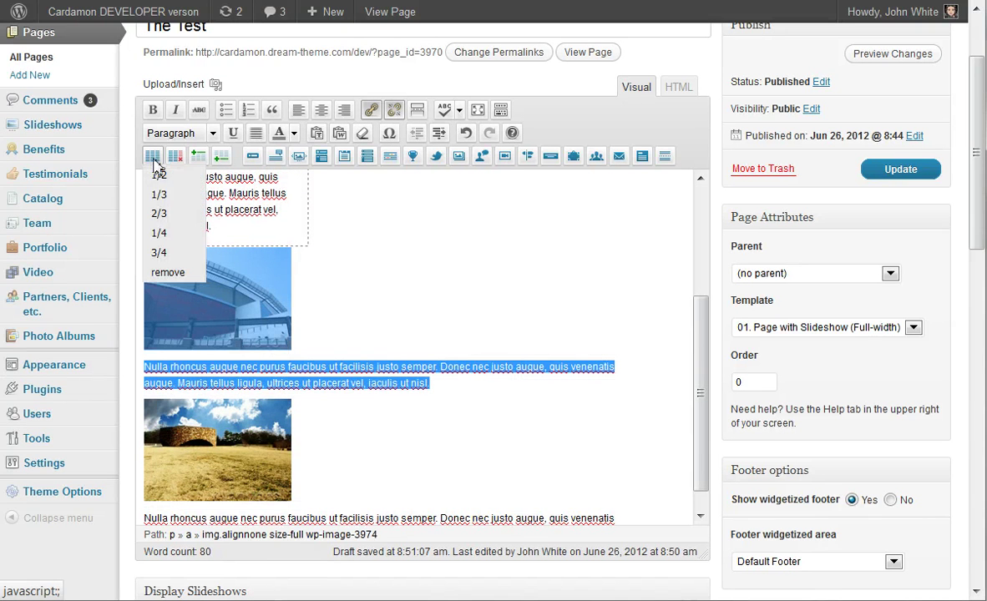
{"action": "left_click", "coordinate": [158, 195]}
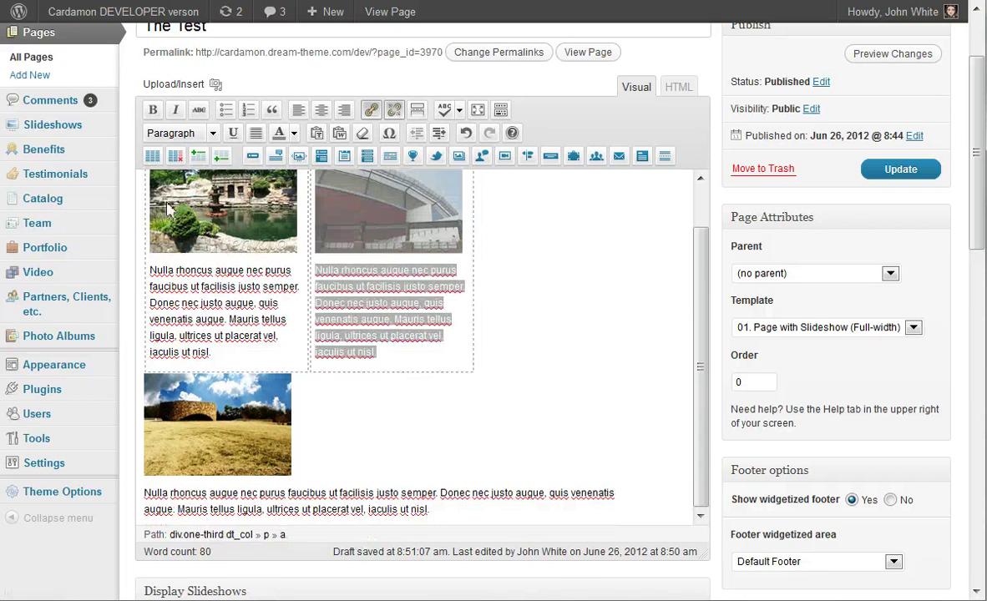
Wrap the third image (the stone building in the field) and its paragraph in a 1/3 column.
{"action": "left_click", "coordinate": [447, 416]}
{"action": "scroll", "coordinate": [447, 417], "scroll_direction": "down", "scroll_amount": 1}
{"action": "left_click_drag", "start_coordinate": [443, 428], "coordinate": [149, 300]}
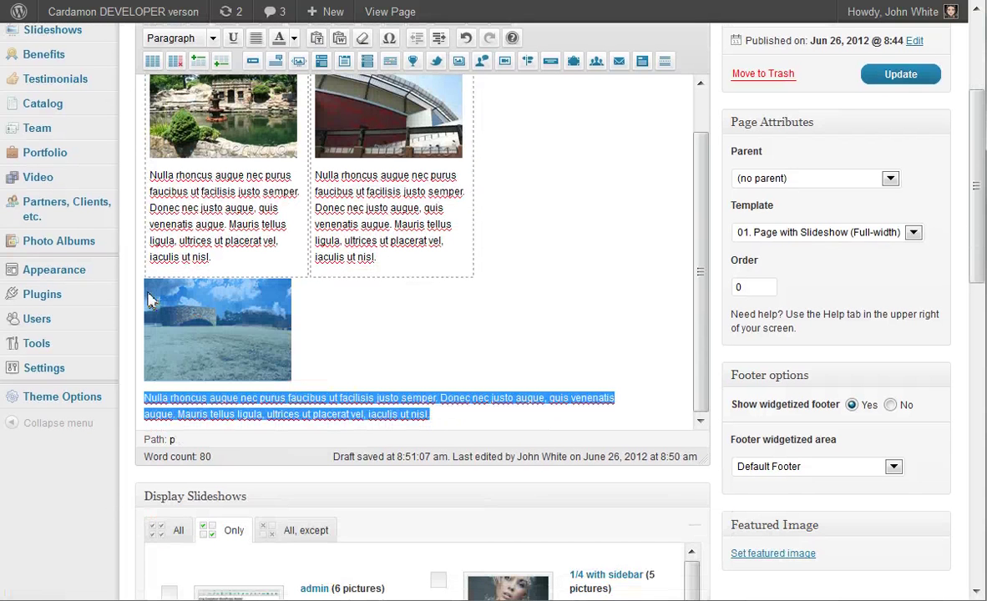
{"action": "left_click", "coordinate": [152, 62]}
{"action": "left_click", "coordinate": [159, 100]}
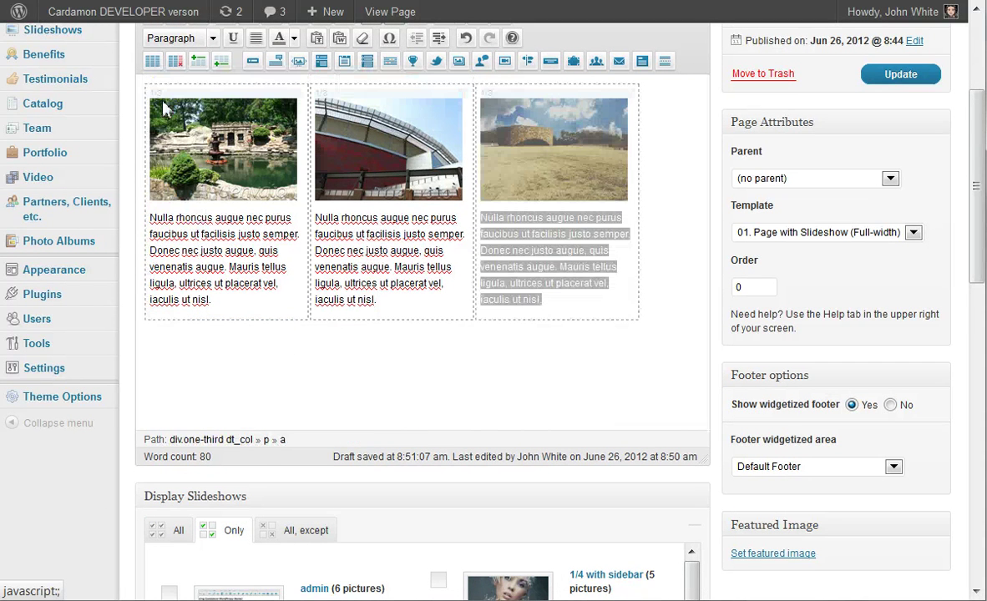
{"action": "left_click", "coordinate": [431, 288]}
Update the page and check the three-column content below the slideshow on the live site.
{"action": "scroll", "coordinate": [660, 318], "scroll_direction": "up", "scroll_amount": 2}
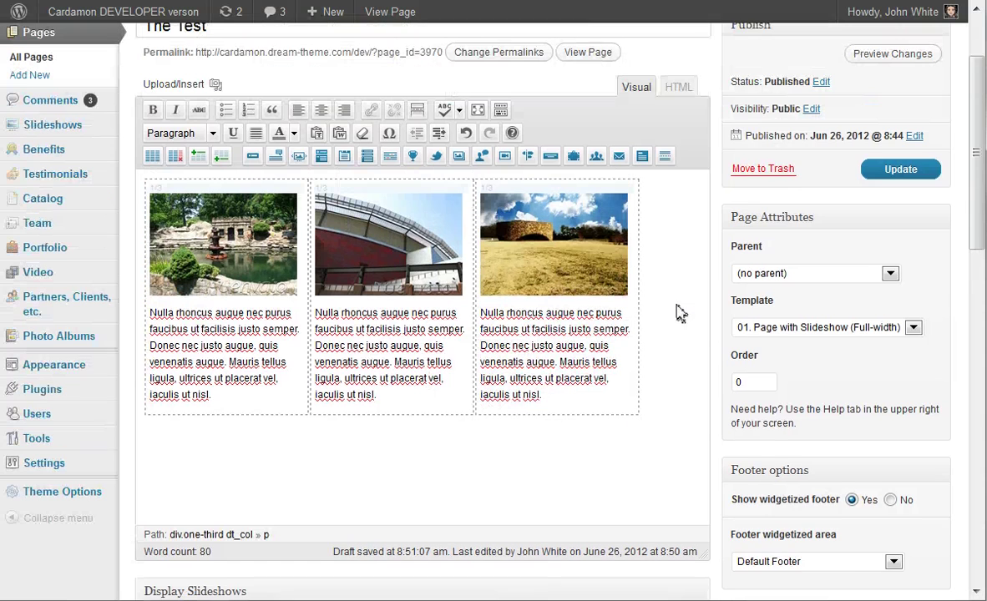
{"action": "left_click", "coordinate": [898, 178]}
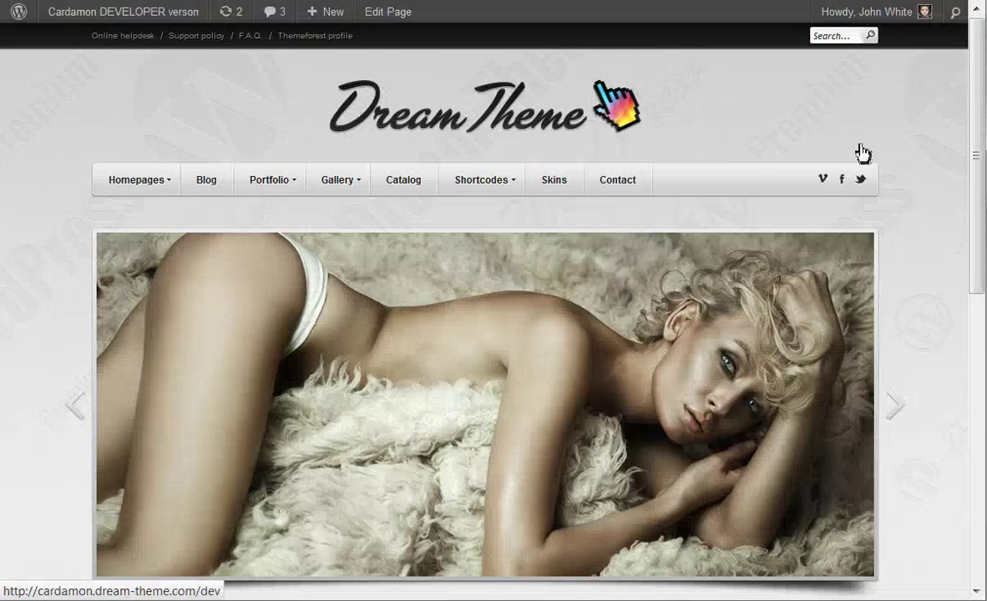
{"action": "scroll", "coordinate": [916, 164], "scroll_direction": "down", "scroll_amount": 5}
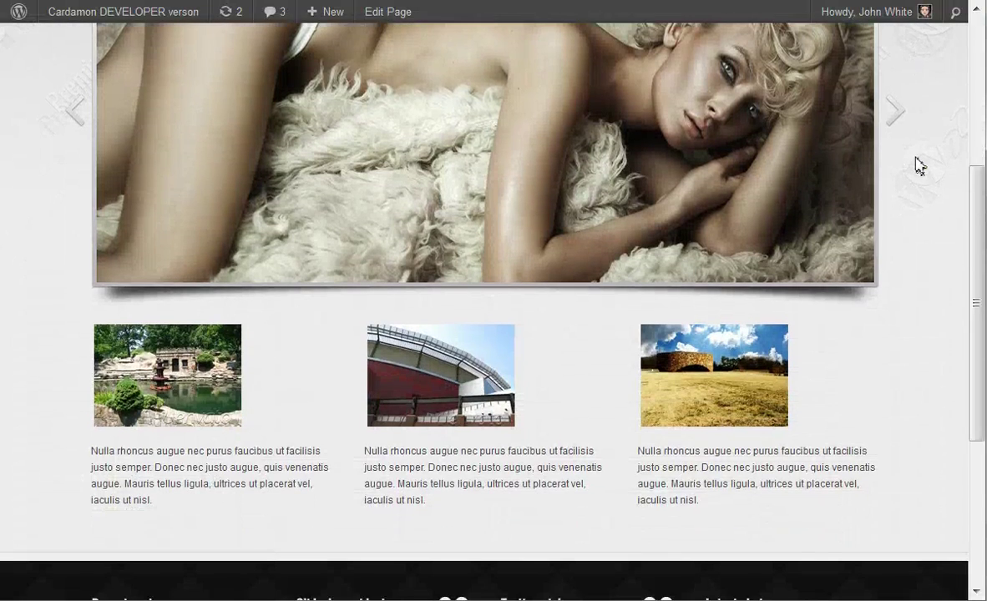
{"action": "scroll", "coordinate": [916, 169], "scroll_direction": "up", "scroll_amount": 4}
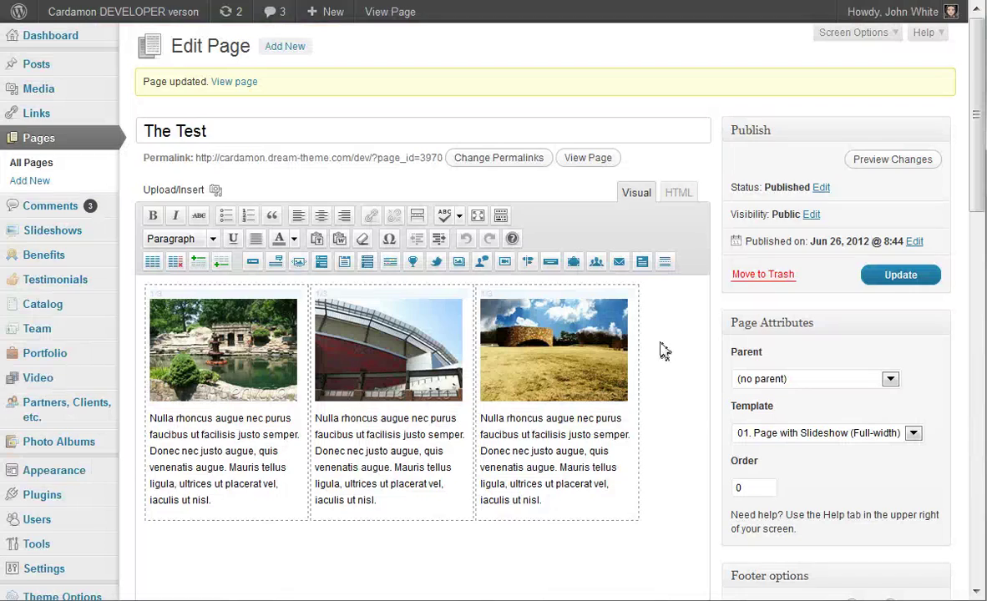
Add two paragraphs below the three 1/3 columns, reading "Some testing text" and "New line".
{"action": "scroll", "coordinate": [656, 359], "scroll_direction": "down", "scroll_amount": 2}
{"action": "left_click", "coordinate": [564, 405]}
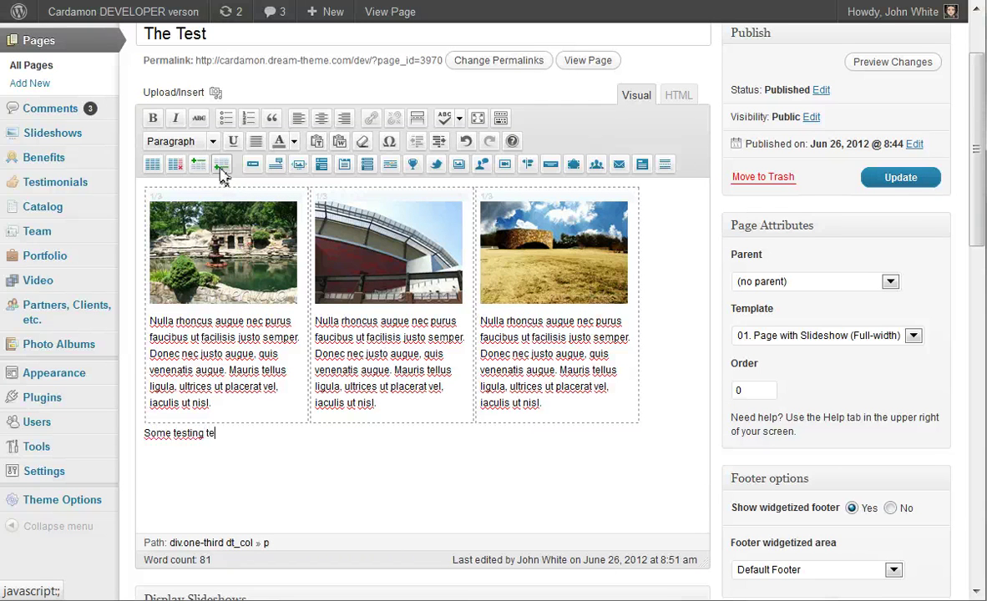
{"action": "left_click", "coordinate": [221, 168]}
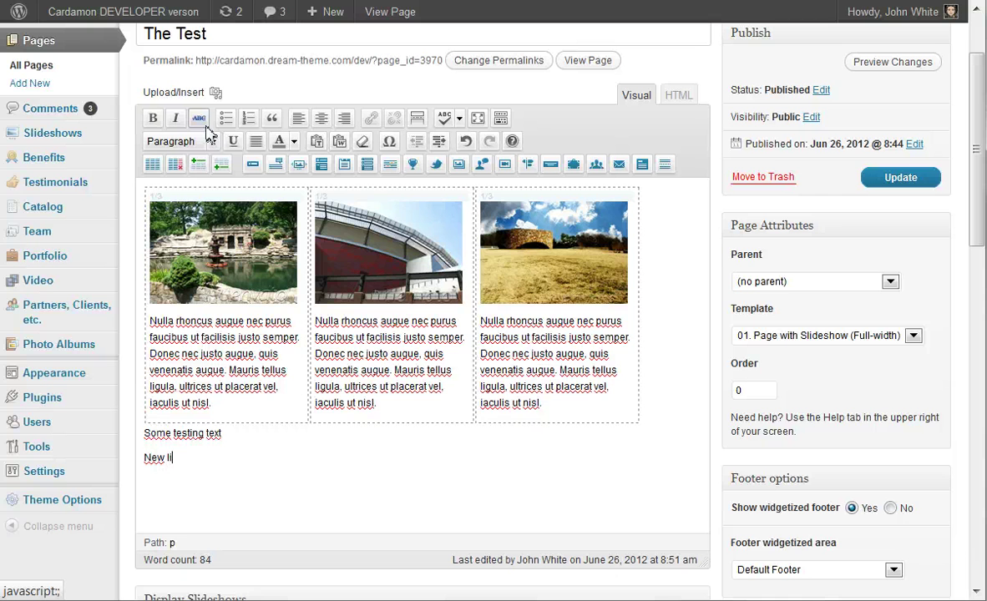
Wrap the "New line" paragraph in a 1/4 column and add a second paragraph inside it reading "and another one".
{"action": "left_click_drag", "start_coordinate": [185, 459], "coordinate": [139, 458]}
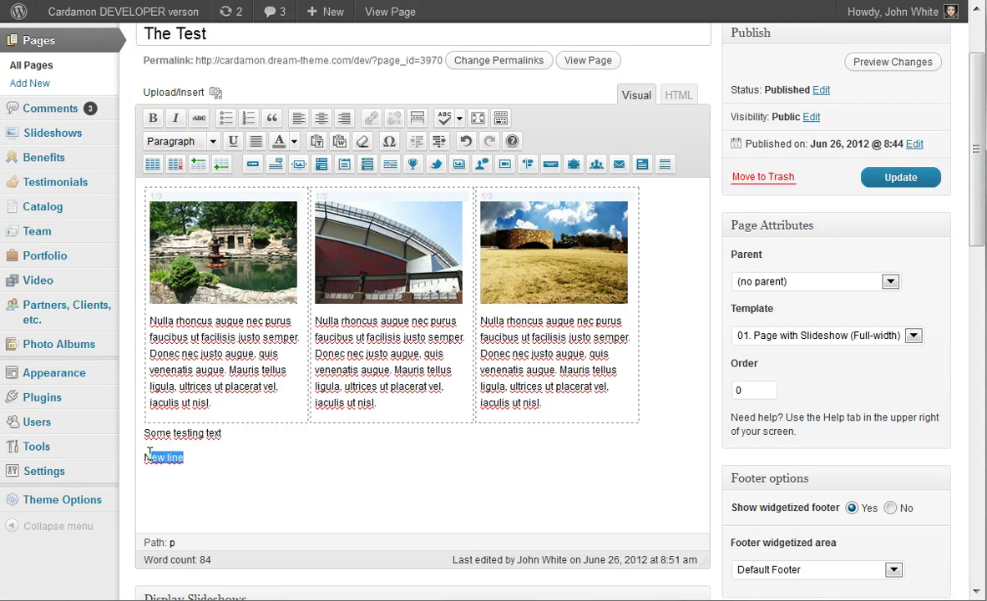
{"action": "left_click", "coordinate": [153, 168]}
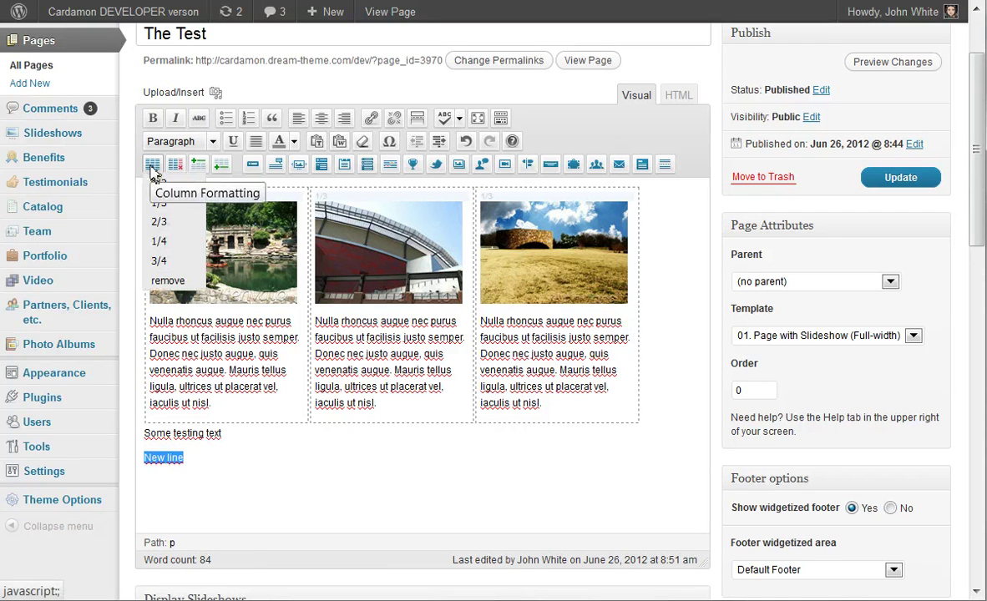
{"action": "left_click", "coordinate": [157, 241]}
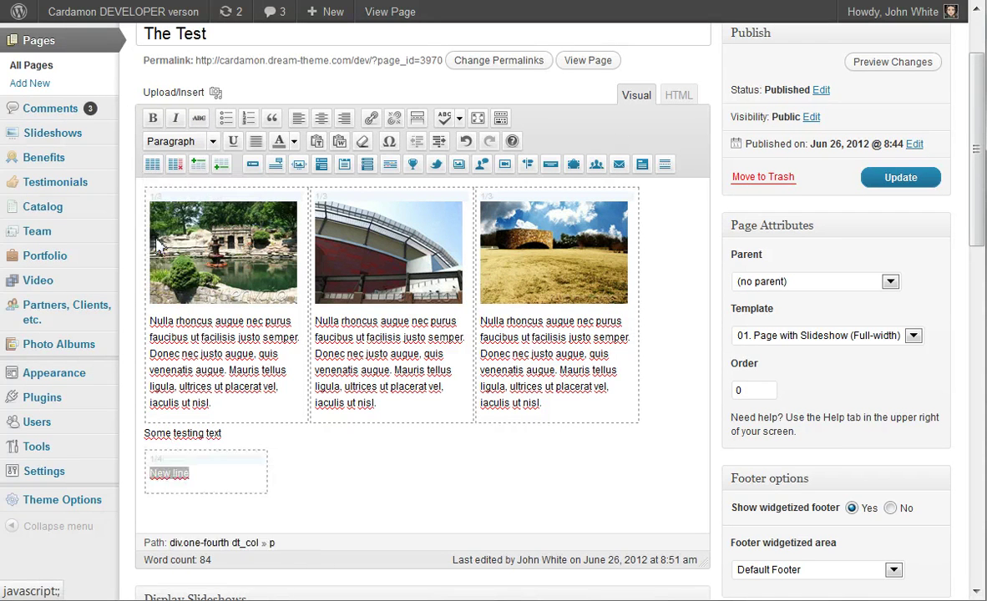
{"action": "left_click", "coordinate": [256, 473]}
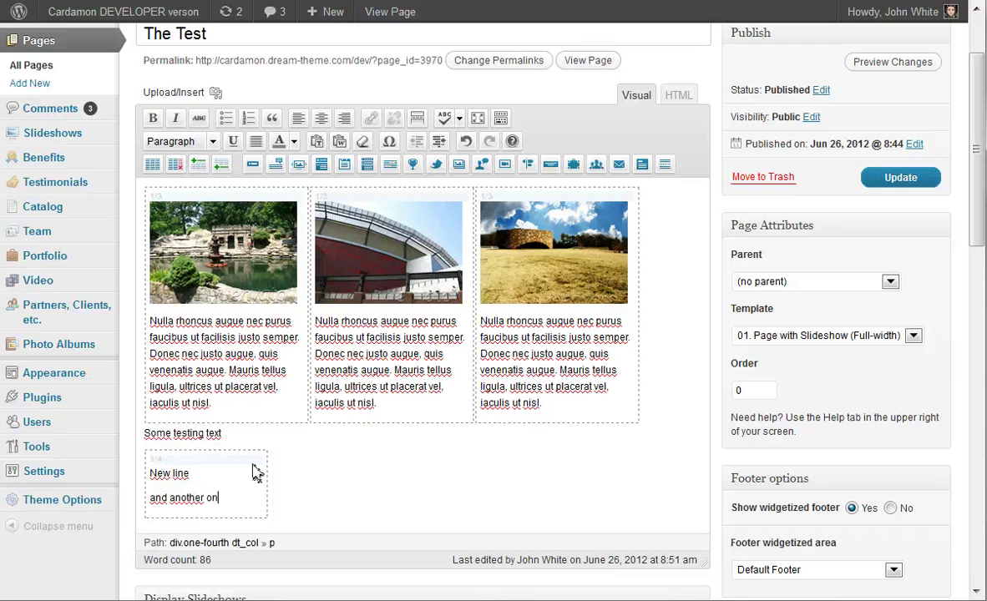
Insert the text "New col" after the 1/4 column and wrap it in its own 1/4 column.
{"action": "left_click", "coordinate": [221, 169]}
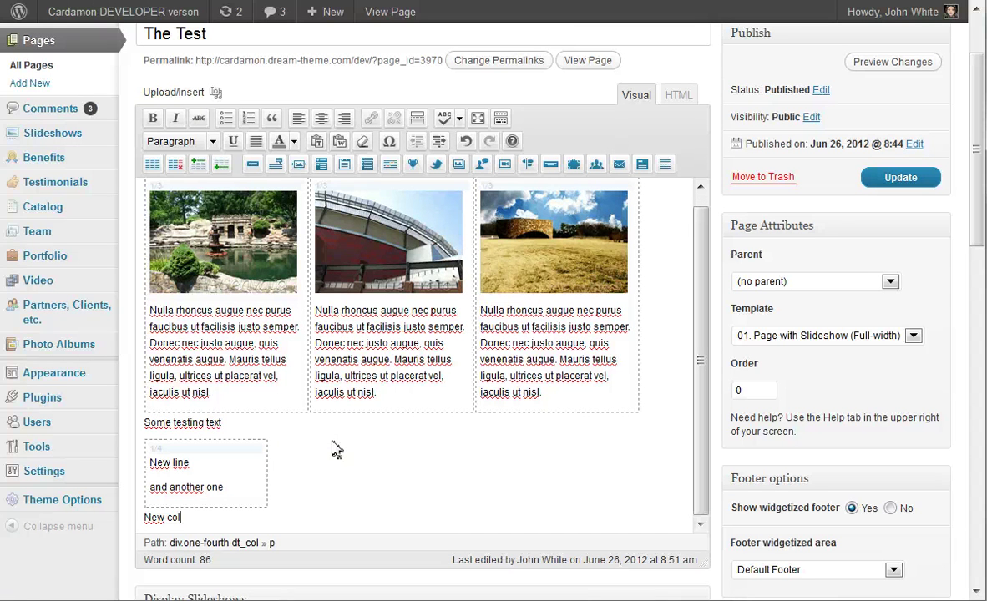
{"action": "key", "text": "shift+Home"}
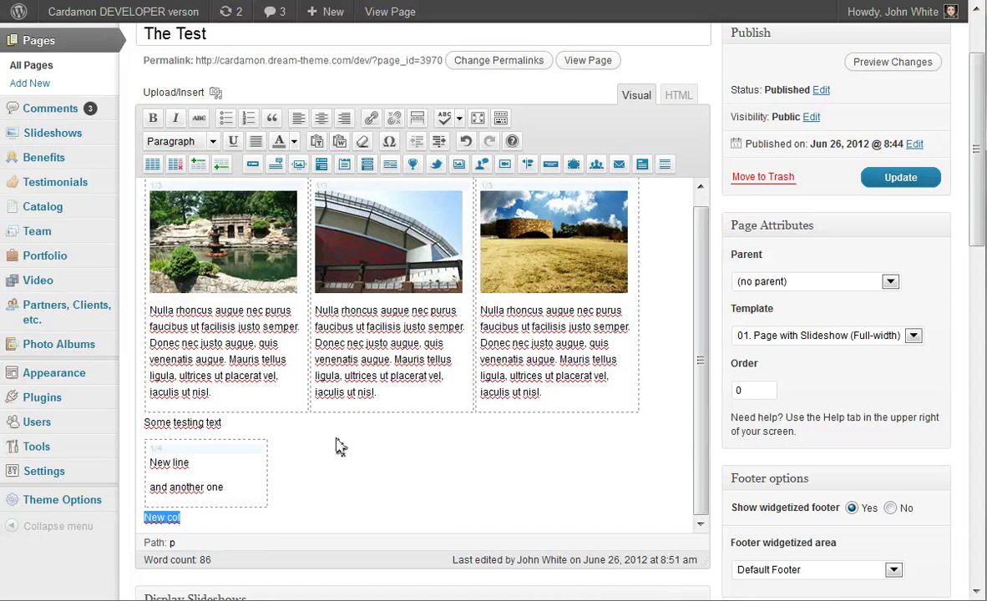
{"action": "left_click", "coordinate": [151, 165]}
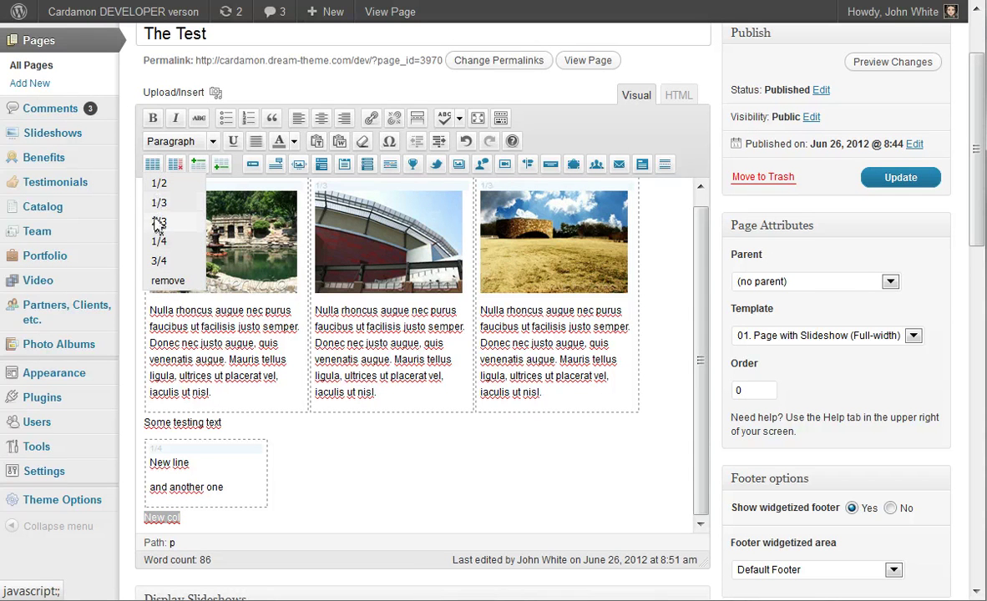
{"action": "left_click", "coordinate": [160, 241]}
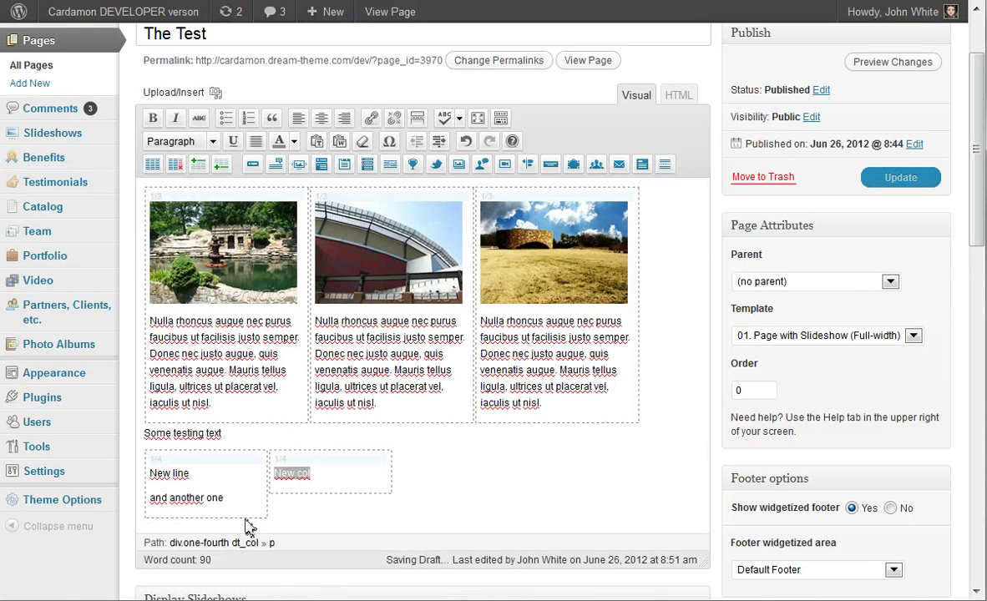
Insert the text "And in the middle" between the two 1/4 columns and wrap it in a 1/2 column.
{"action": "left_click", "coordinate": [221, 165]}
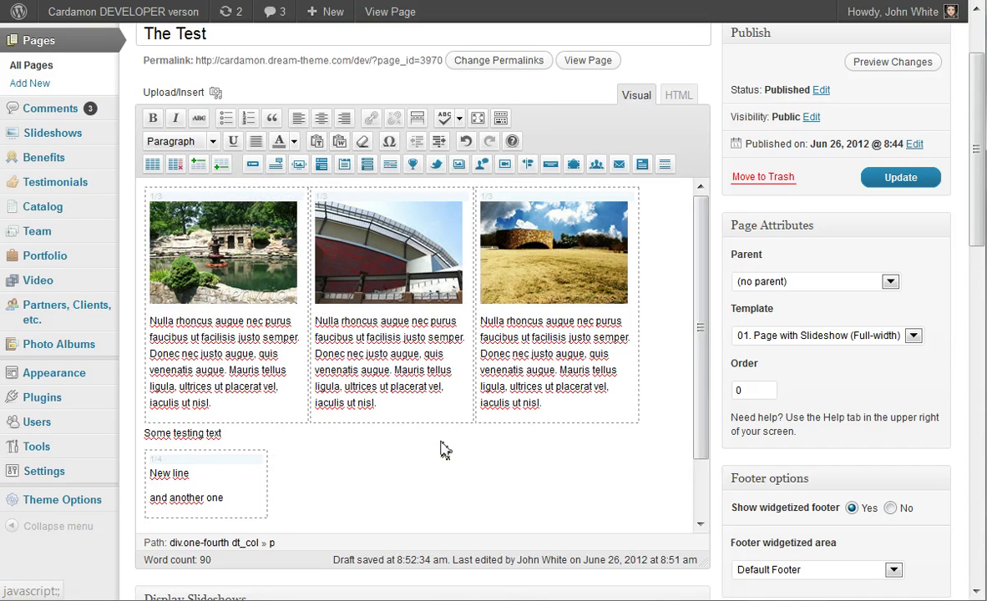
{"action": "scroll", "coordinate": [445, 451], "scroll_direction": "down", "scroll_amount": 2}
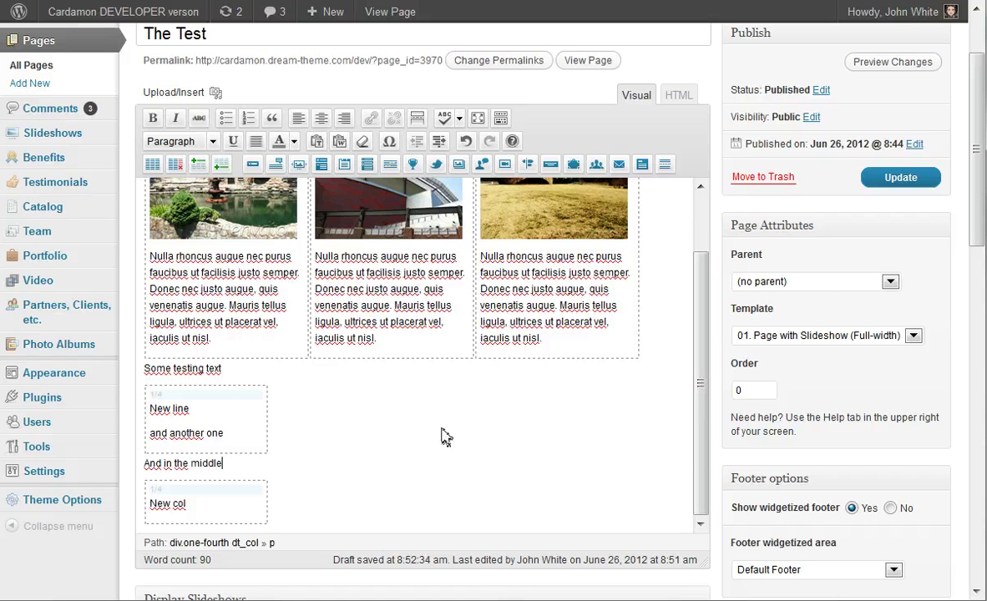
{"action": "key", "text": "shift+Home"}
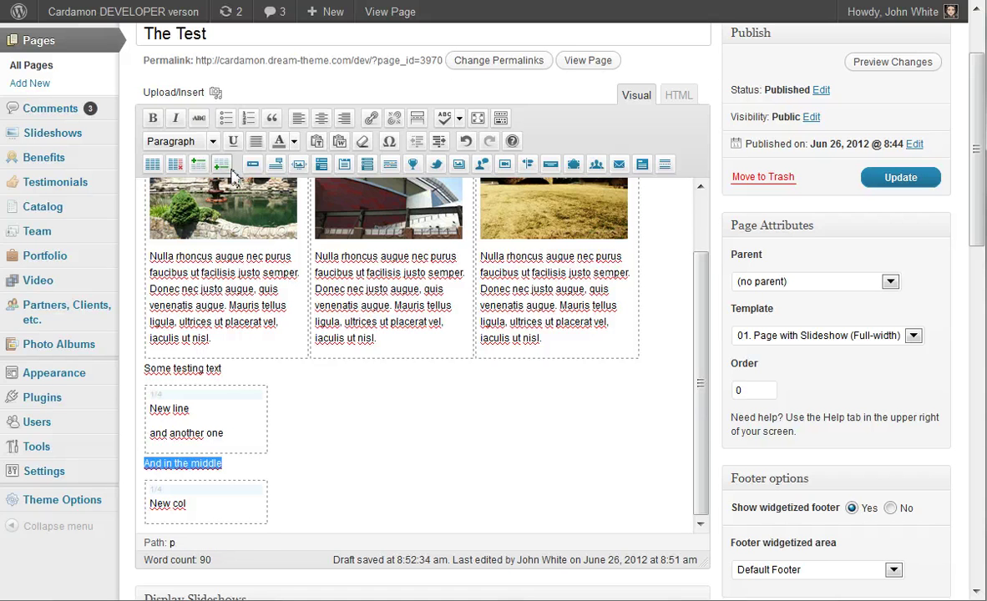
{"action": "left_click", "coordinate": [153, 164]}
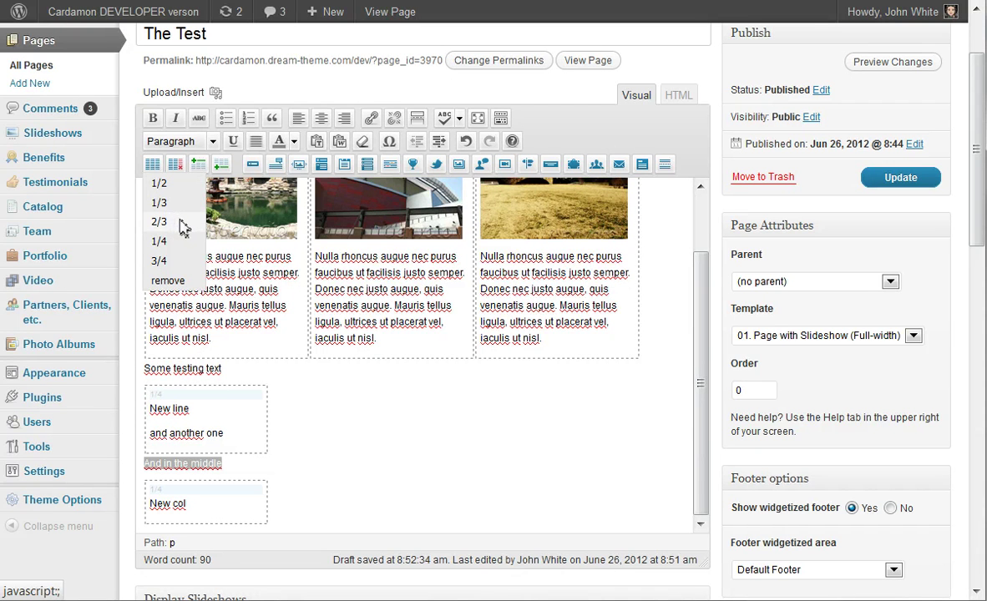
{"action": "left_click", "coordinate": [173, 184]}
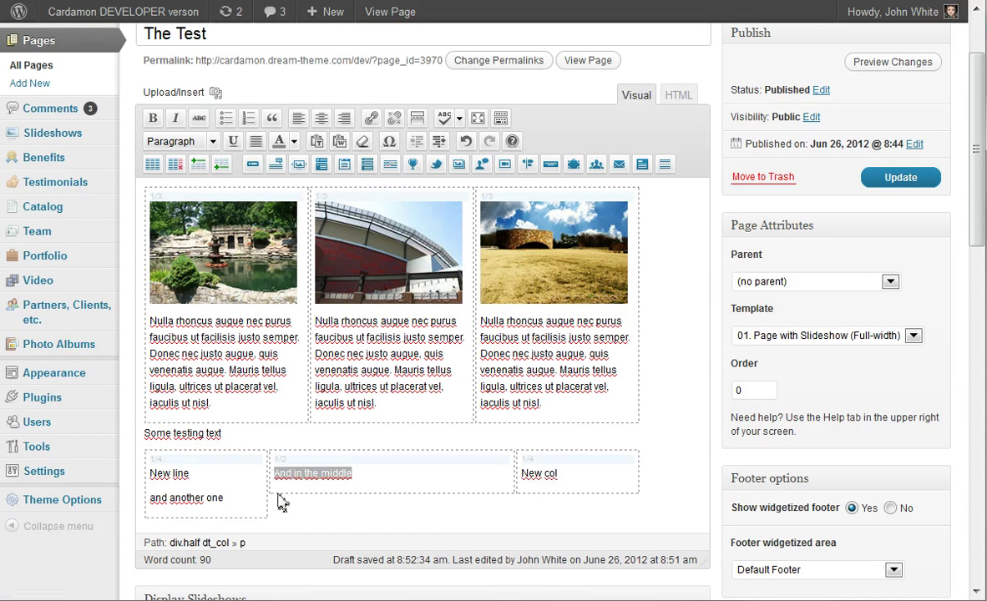
Insert a paragraph reading "Before" above the row of 1/4, 1/2 and 1/4 columns and update the page.
{"action": "left_click", "coordinate": [389, 487]}
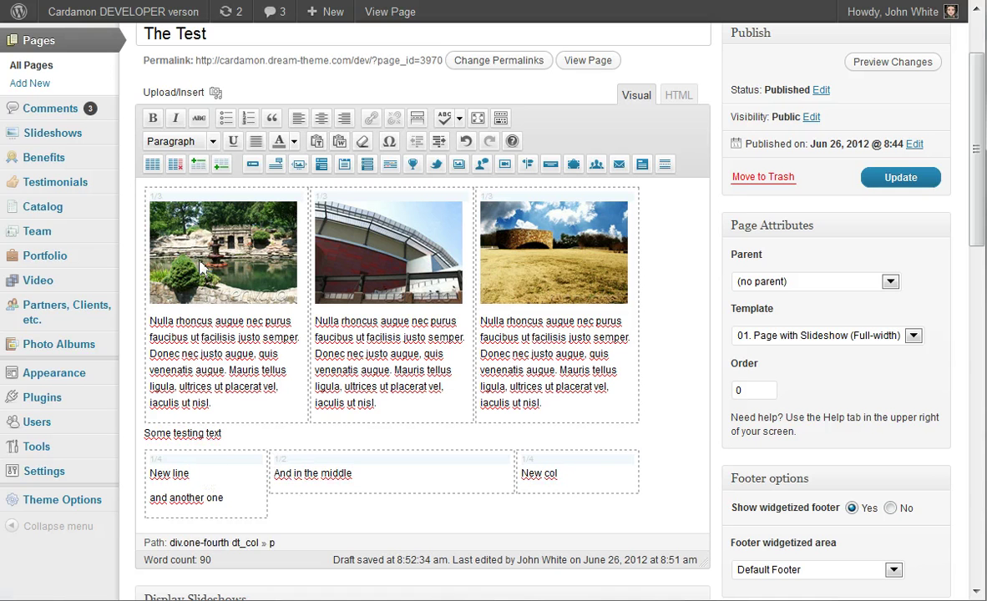
{"action": "left_click", "coordinate": [197, 164]}
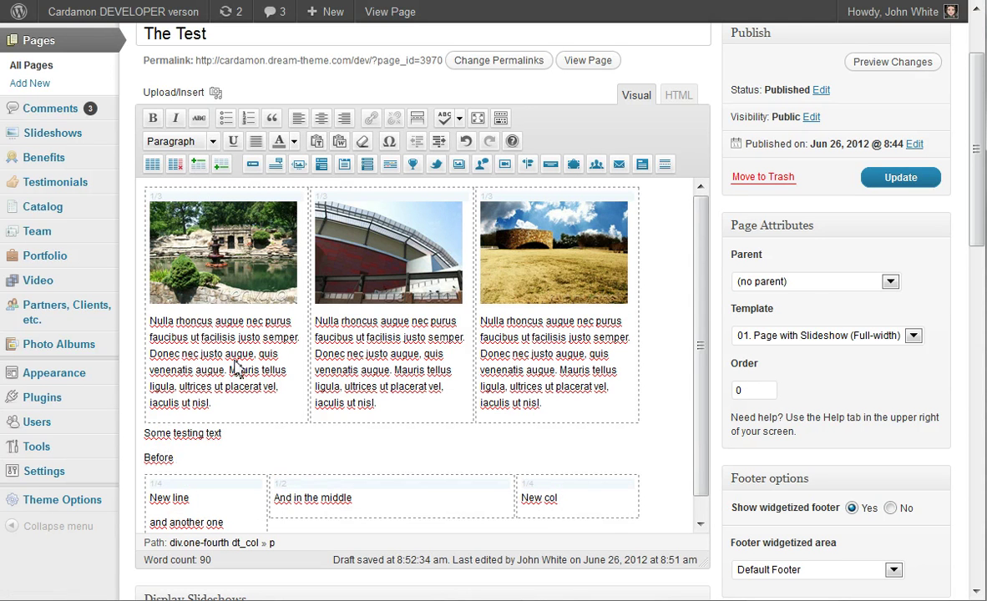
{"action": "left_click", "coordinate": [898, 177]}
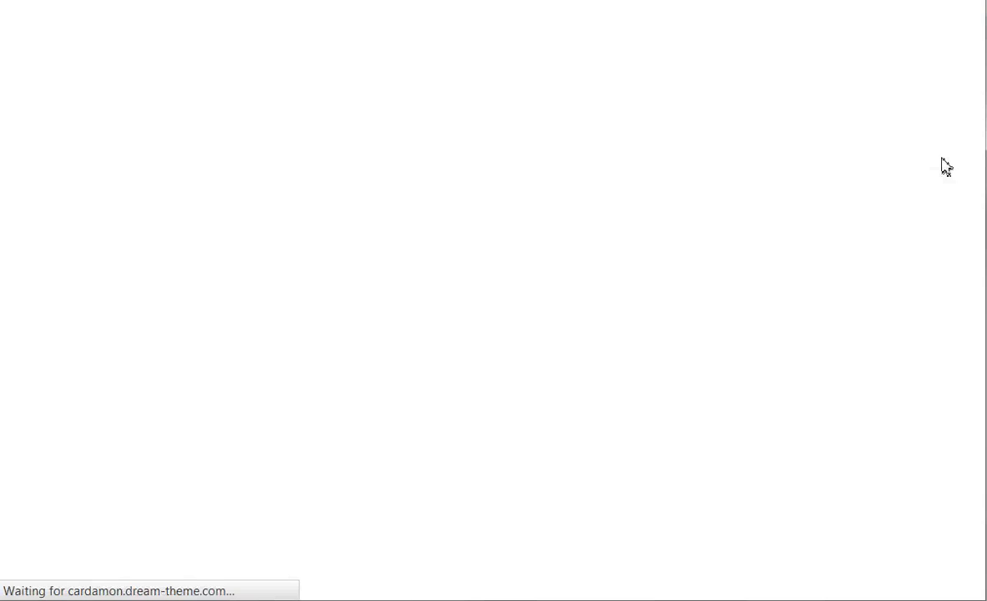
Compare the new column row and the text above it on the live page with the layout in the editor.
{"action": "scroll", "coordinate": [946, 167], "scroll_direction": "down", "scroll_amount": 5}
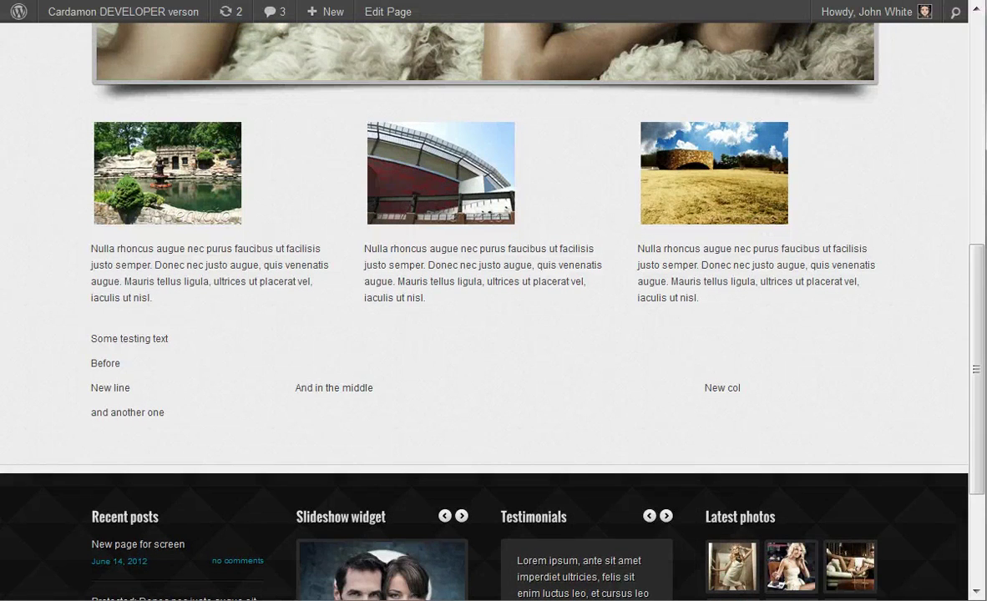
{"action": "key", "text": "ctrl+Tab"}
{"action": "scroll", "coordinate": [625, 407], "scroll_direction": "down", "scroll_amount": 3}
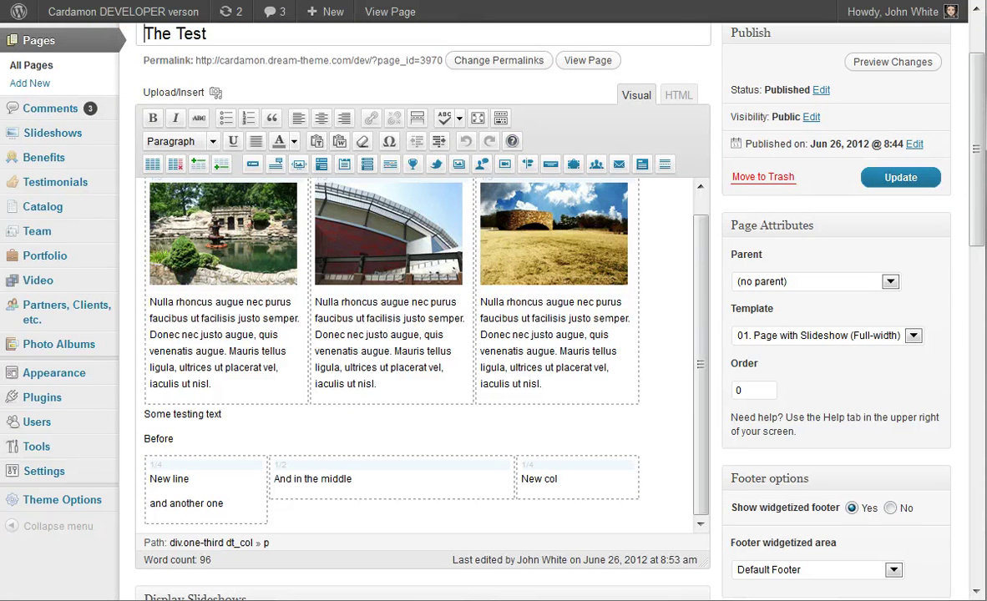
{"action": "key", "text": "ctrl+Tab"}
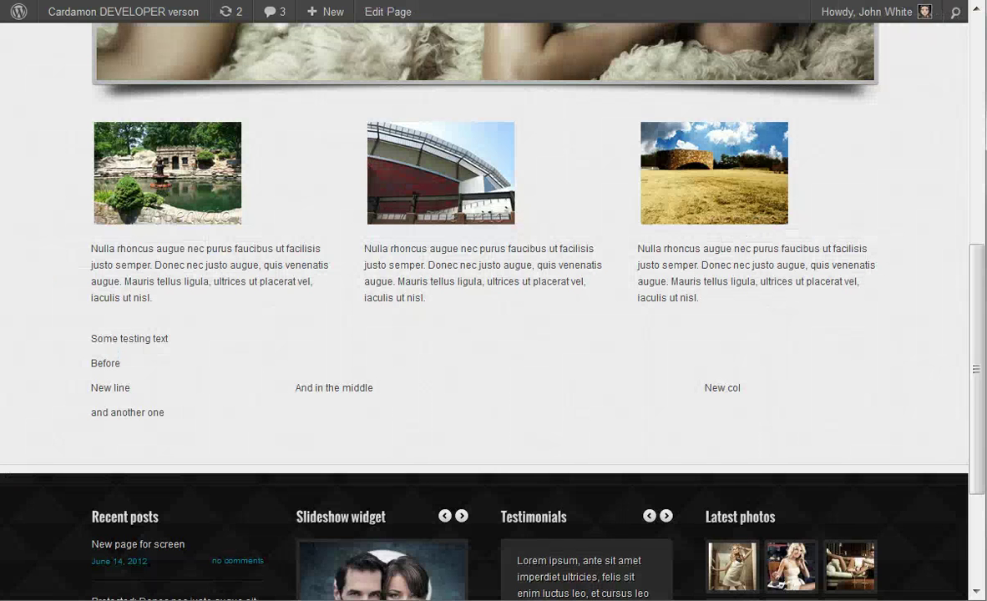